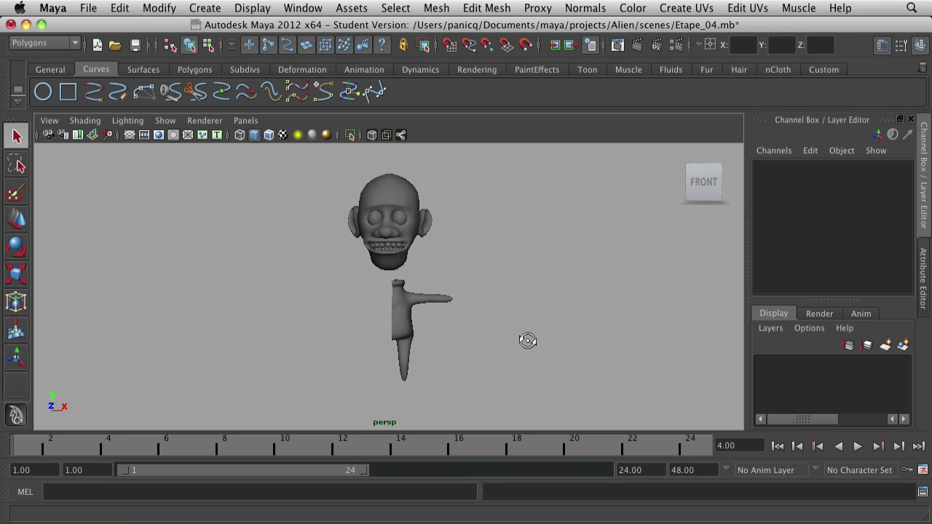
Reposition the vertex at the lower front corner of the half body's open centre edge.
scroll(463, 345, "up", 5)
scroll(463, 343, "down", 3)
middle_click_drag(462, 343, 451, 286, "alt")
scroll(449, 314, "up", 5)
left_click(442, 312)
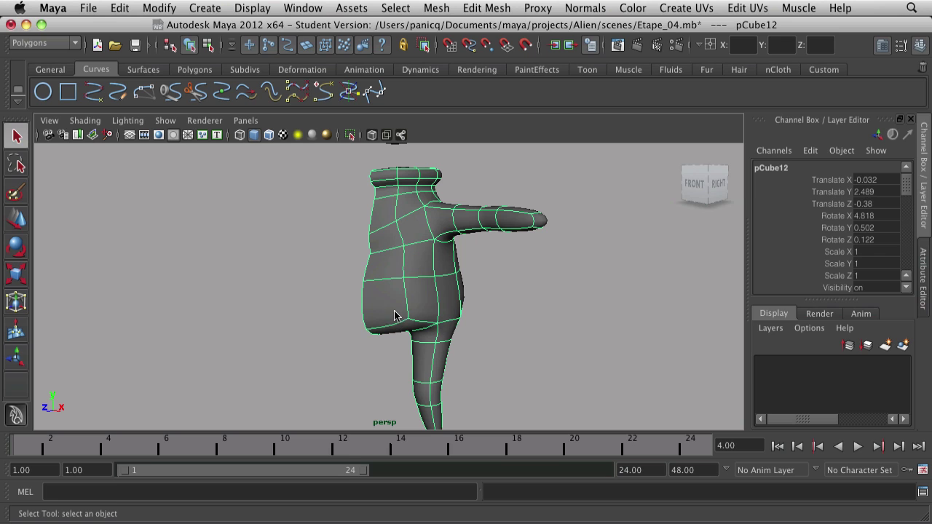
right_click_drag(394, 311, 329, 316)
left_click_drag(344, 313, 434, 278)
scroll(449, 323, "up", 3)
right_click_drag(449, 323, 447, 350)
left_click(449, 336)
key("w")
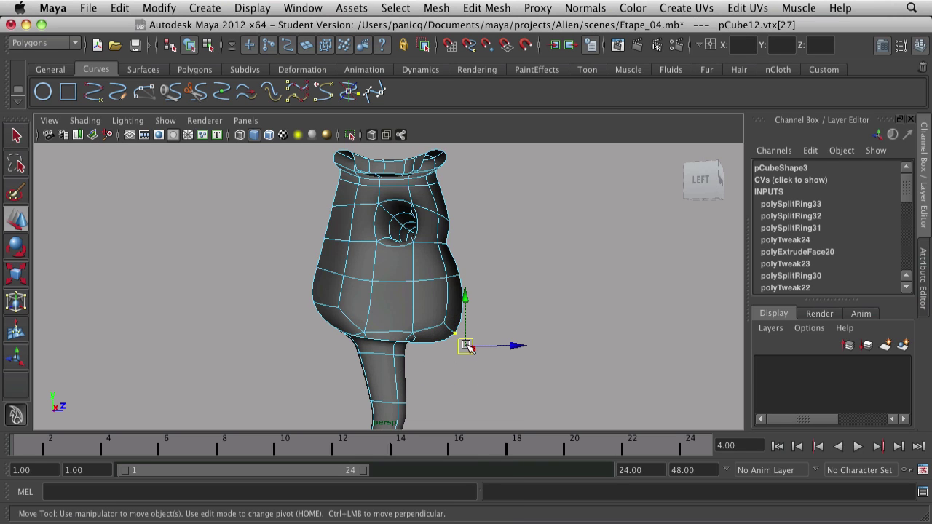
left_click_drag(467, 347, 293, 359)
left_click(495, 337)
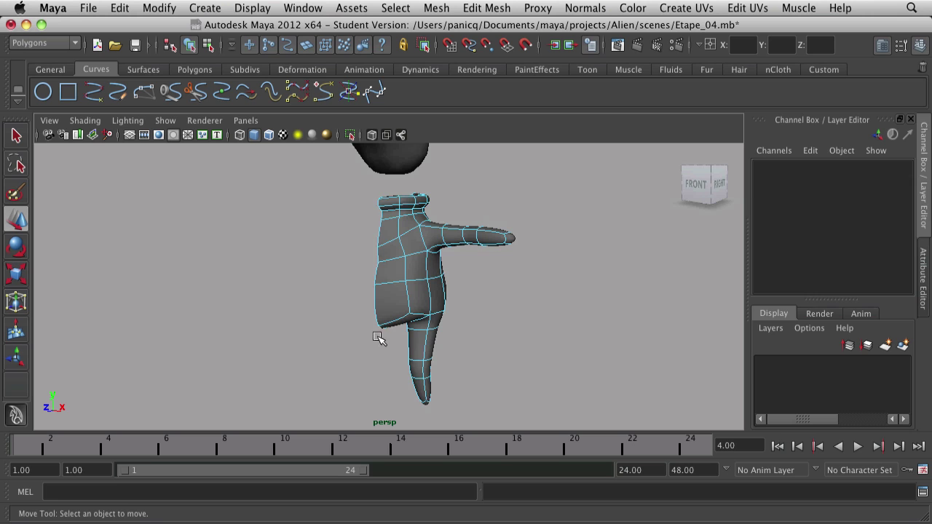
Turn off smooth preview and insert an edge loop around the hips, between the waist and the top of the leg.
left_click_drag(377, 339, 527, 329, "alt")
key("1")
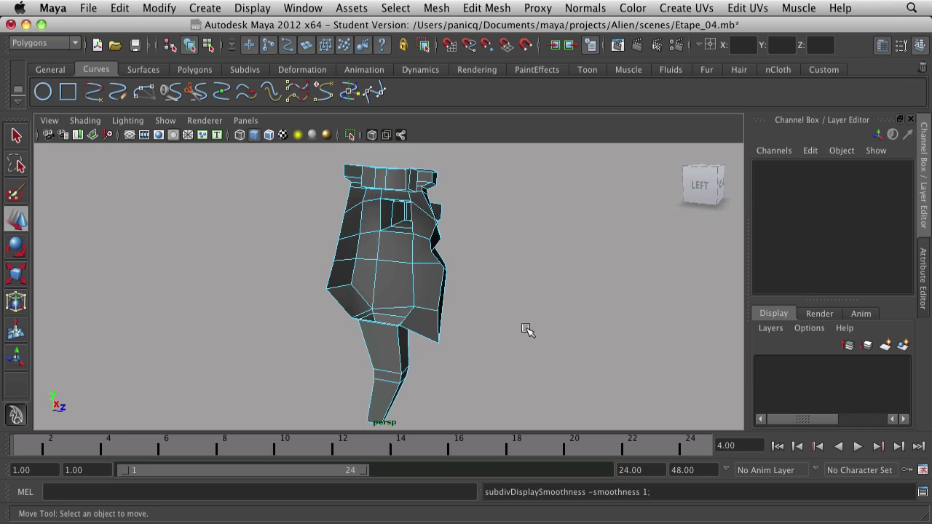
right_click_drag(527, 328, 528, 356, "alt")
left_click_drag(493, 366, 412, 337, "alt")
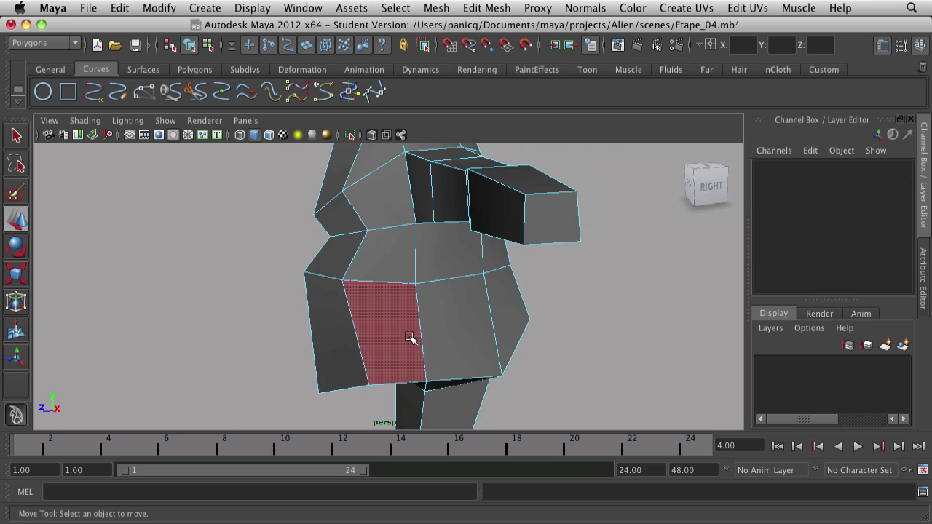
right_click_drag(408, 338, 409, 302)
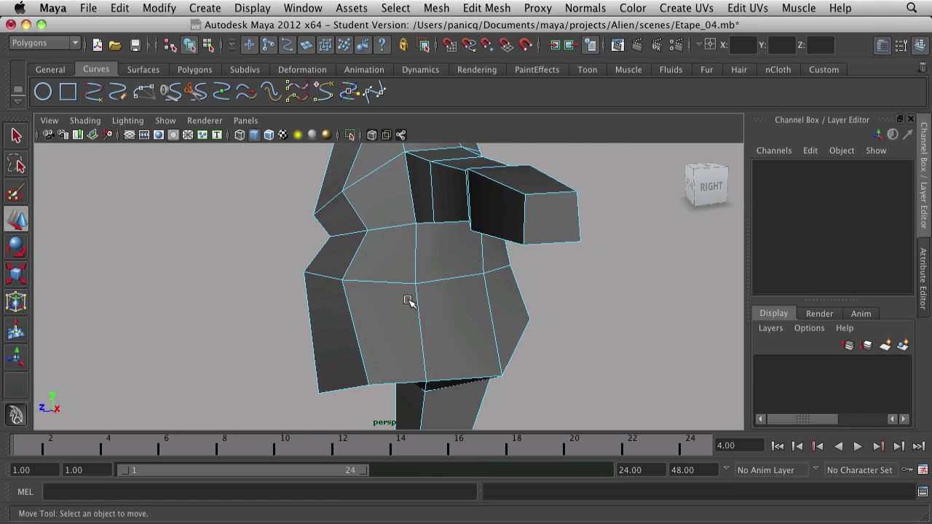
left_click(482, 7)
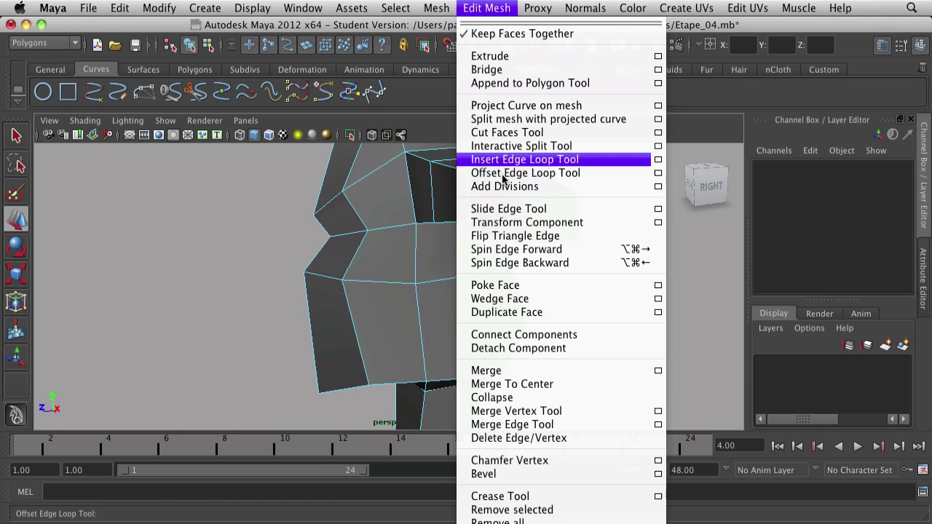
left_click(535, 154)
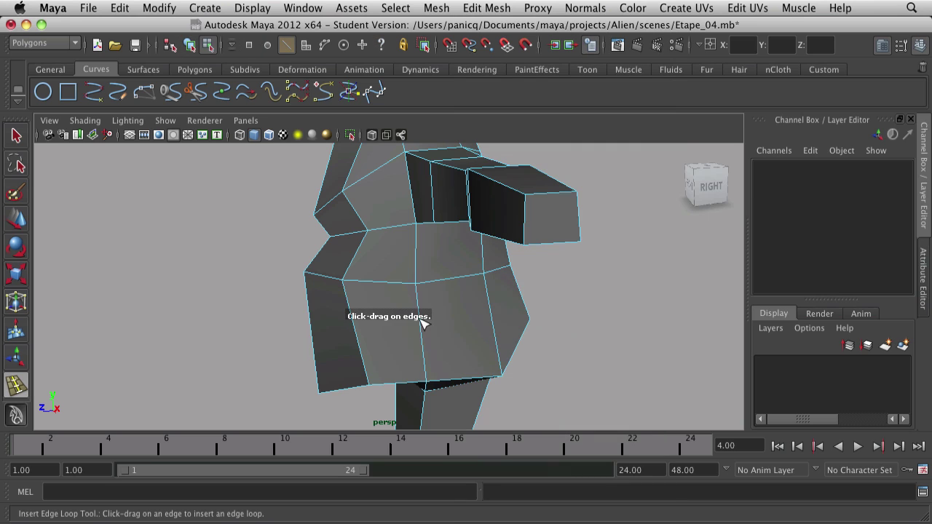
left_click_drag(421, 326, 420, 328)
scroll(498, 313, "down", 3)
mouse_move(482, 310)
left_mouse_down("alt")
mouse_move(443, 314)
mouse_move(476, 298)
left_mouse_up("alt")
key("r")
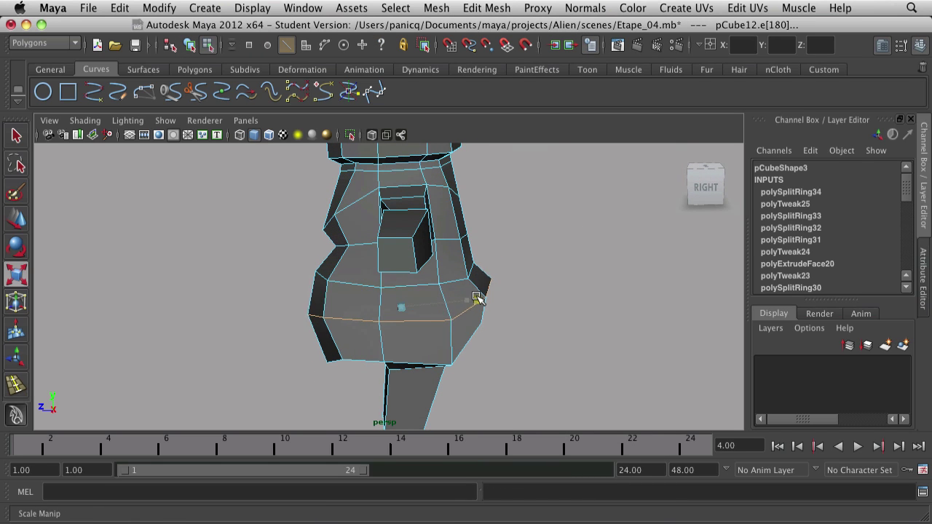
key("w")
left_click(526, 337)
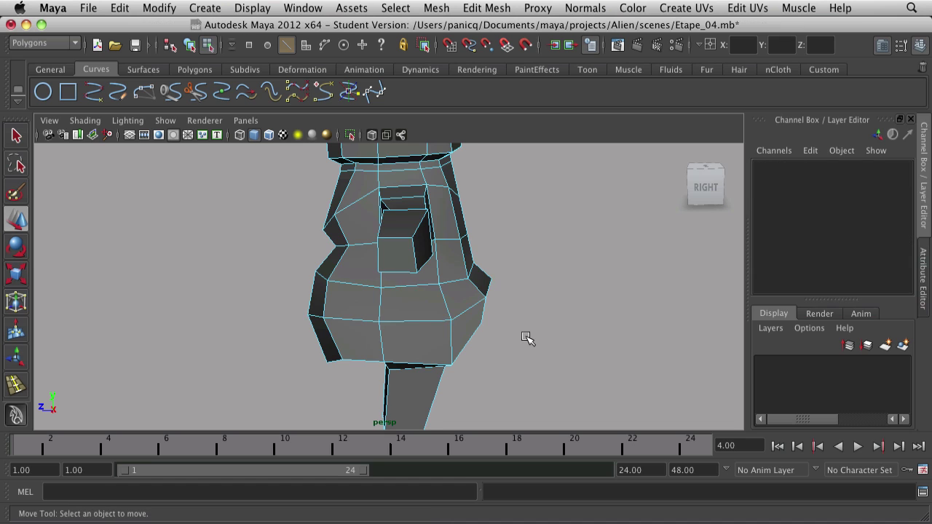
Restore smooth preview and widen the hips by scaling and moving the hip edge loop outward along X.
key("3")
right_click_drag(526, 338, 452, 374, "alt")
mouse_move(444, 379)
left_mouse_down("alt")
mouse_move(253, 351)
mouse_move(356, 272)
mouse_move(439, 367)
left_mouse_up("alt")
right_click_drag(453, 363, 479, 347, "alt")
left_click_drag(475, 347, 327, 348, "alt")
scroll(325, 348, "up", 2)
right_click(375, 303)
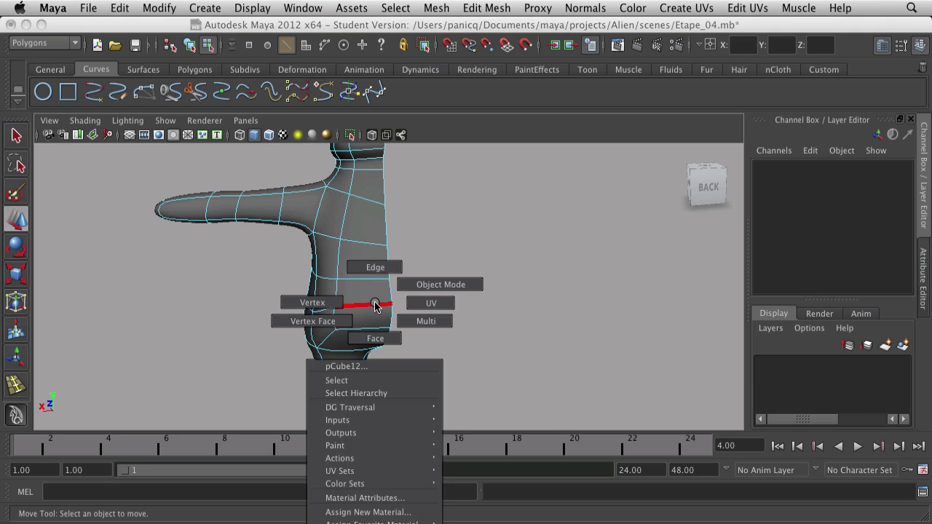
left_click(382, 268)
left_click(364, 305)
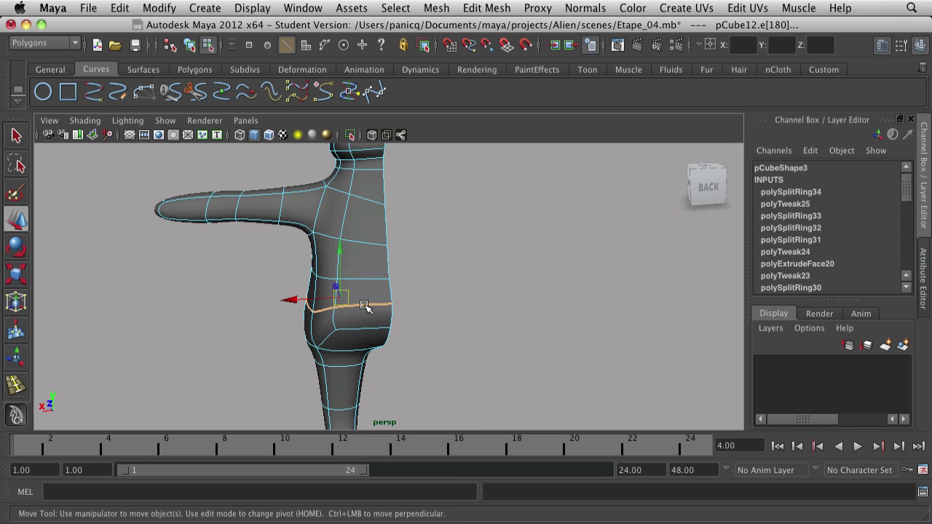
key("r")
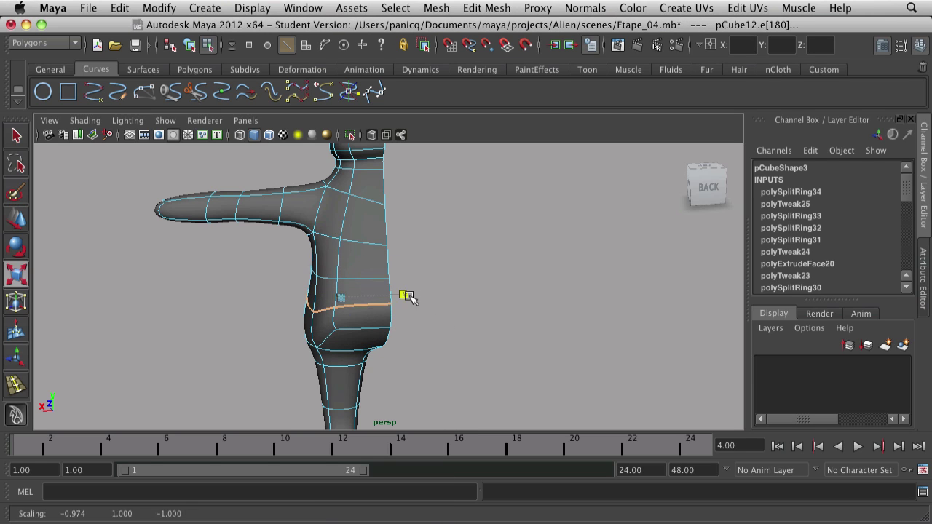
key("w")
left_click_drag(289, 300, 284, 301)
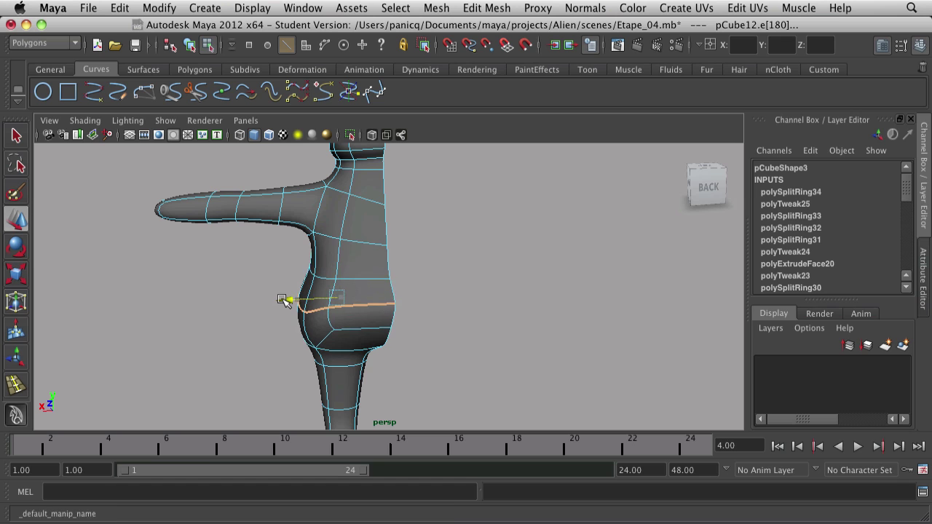
left_click(237, 343)
scroll(258, 335, "down", 5)
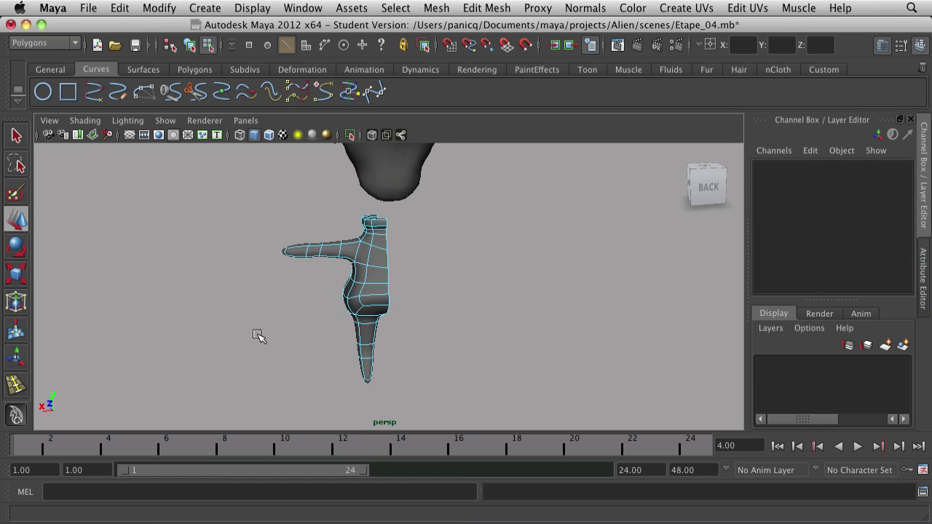
Move the vertical side edge just below the armpit along X to adjust the waist.
left_click_drag(261, 335, 466, 309, "alt")
scroll(446, 337, "up", 4)
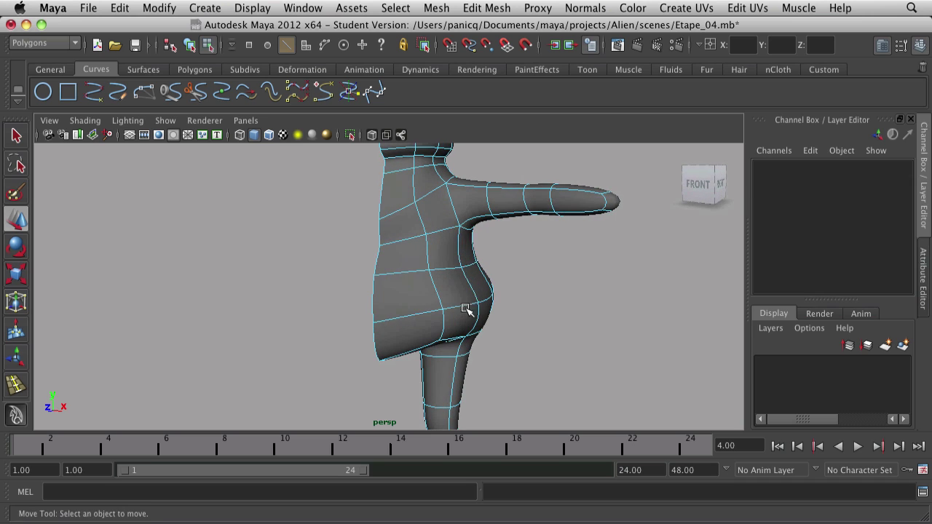
left_click(458, 240)
left_click_drag(474, 251, 507, 251)
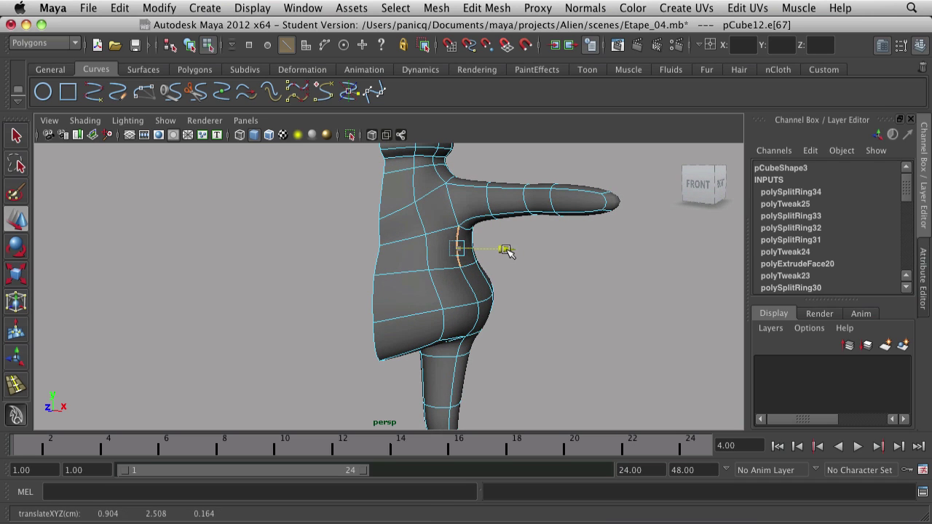
left_click(563, 288)
Move the vertical edge line running up the front of the torso to reshape the belly and chest.
left_click_drag(562, 287, 403, 248, "alt")
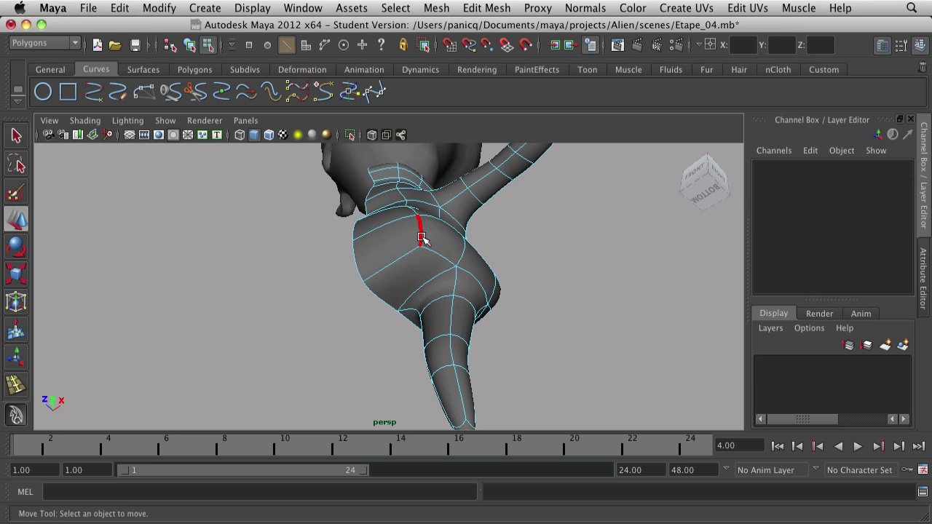
left_click(422, 234)
left_click_drag(412, 197, 412, 207)
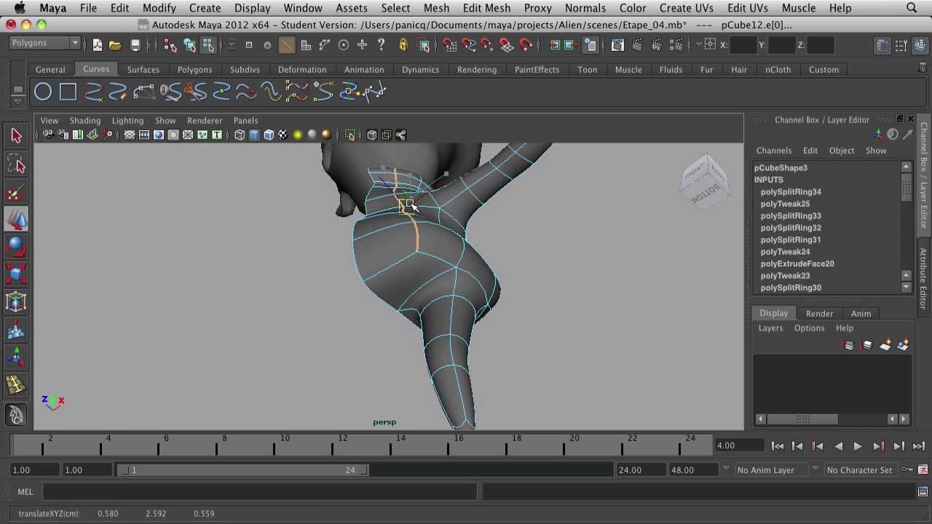
left_click(610, 228)
Move the vertical edge line running up the back of the torso to reshape the back.
left_click_drag(610, 228, 423, 195, "alt")
left_click(415, 201)
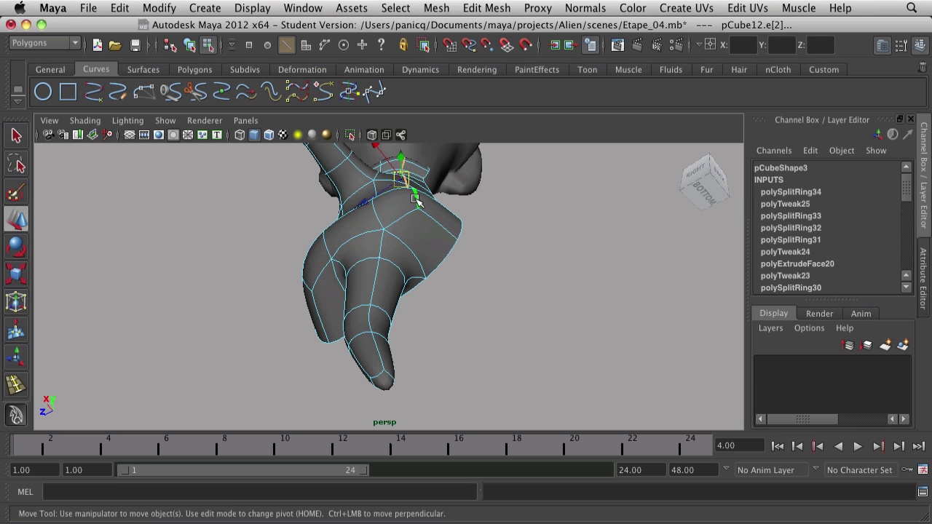
left_click(413, 195)
left_click(415, 195)
left_click_drag(408, 180, 407, 186)
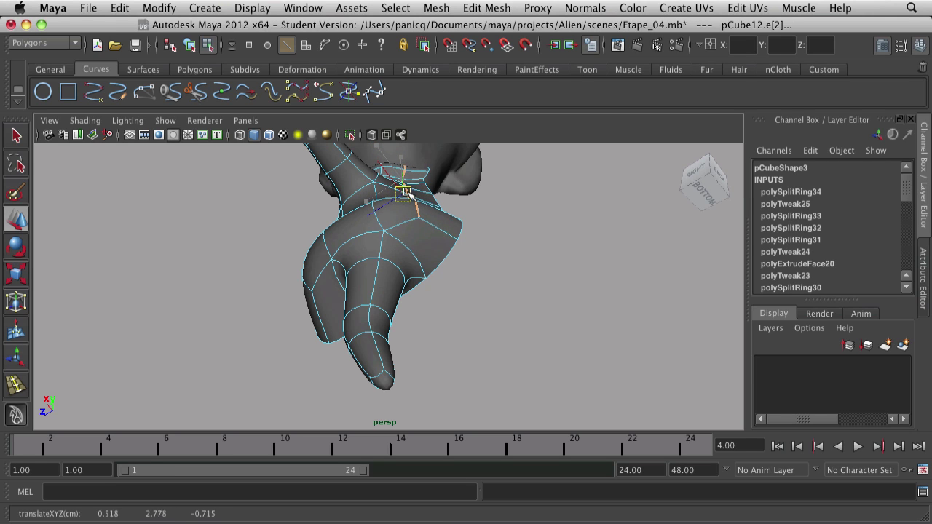
left_click(558, 240)
Try to move a short edge on the inner side of the neck rim.
scroll(510, 243, "down", 5)
left_click_drag(502, 243, 597, 385, "alt")
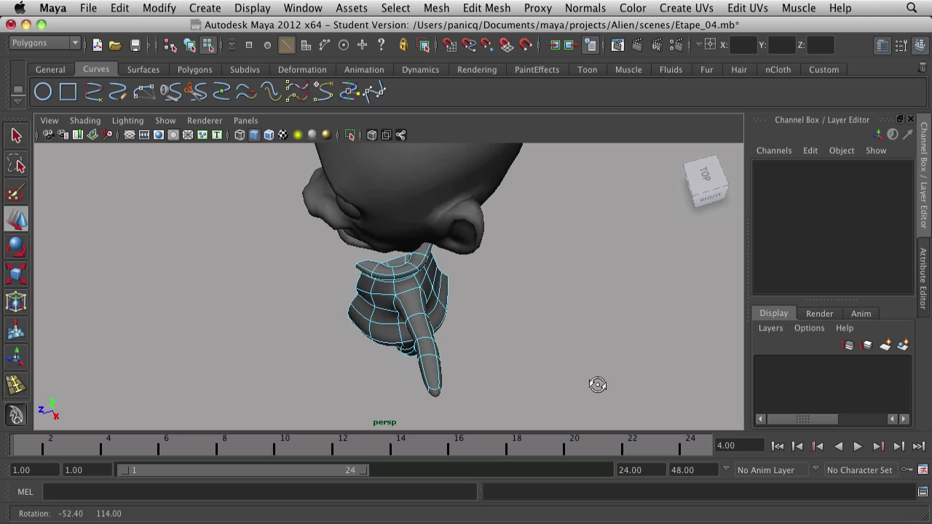
scroll(551, 283, "up", 5)
left_click_drag(494, 212, 510, 290, "alt")
left_click(426, 157)
left_click(488, 217, "shift")
left_click(648, 294)
left_click_drag(559, 343, 608, 345, "alt")
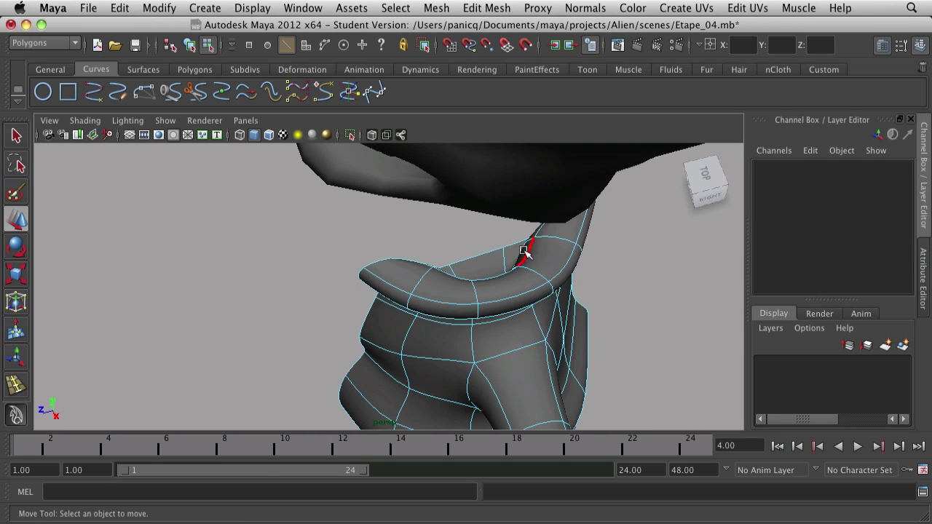
left_click(530, 246)
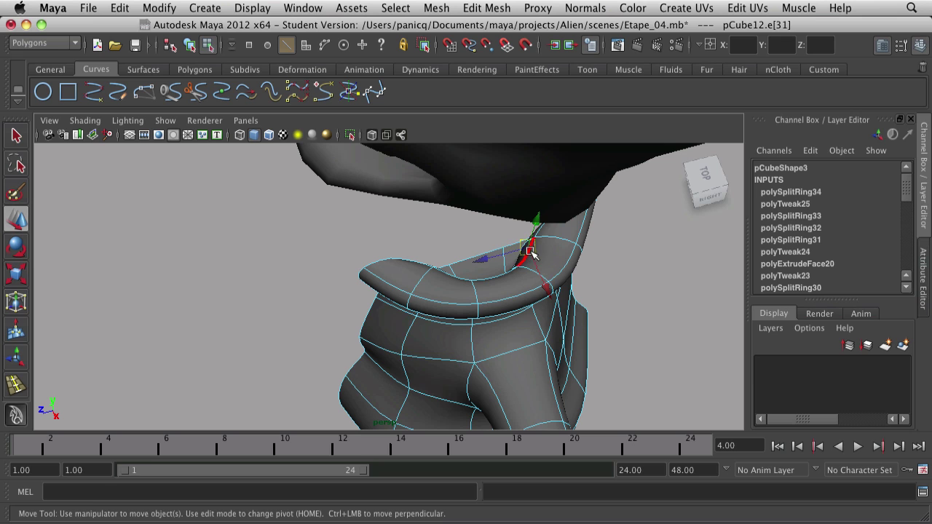
left_click_drag(530, 250, 547, 250)
key("z")
left_click_drag(440, 329, 557, 321, "alt")
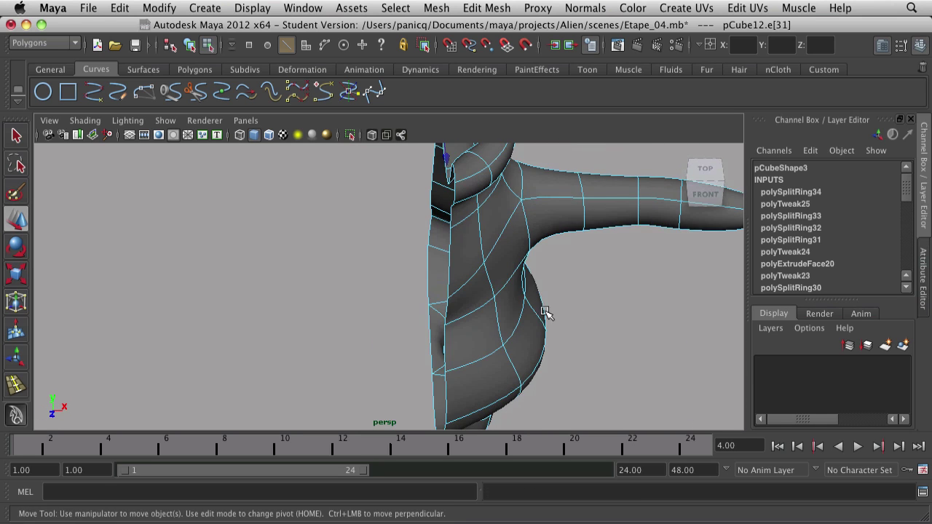
right_click_drag(510, 324, 521, 388, "alt")
middle_click_drag(506, 284, 505, 297, "alt")
right_click_drag(505, 297, 463, 366, "alt")
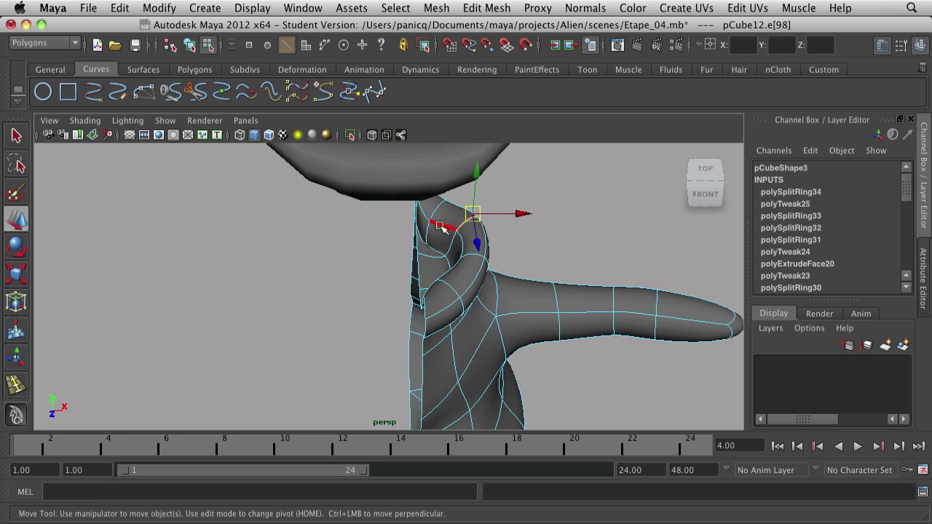
left_click(367, 249)
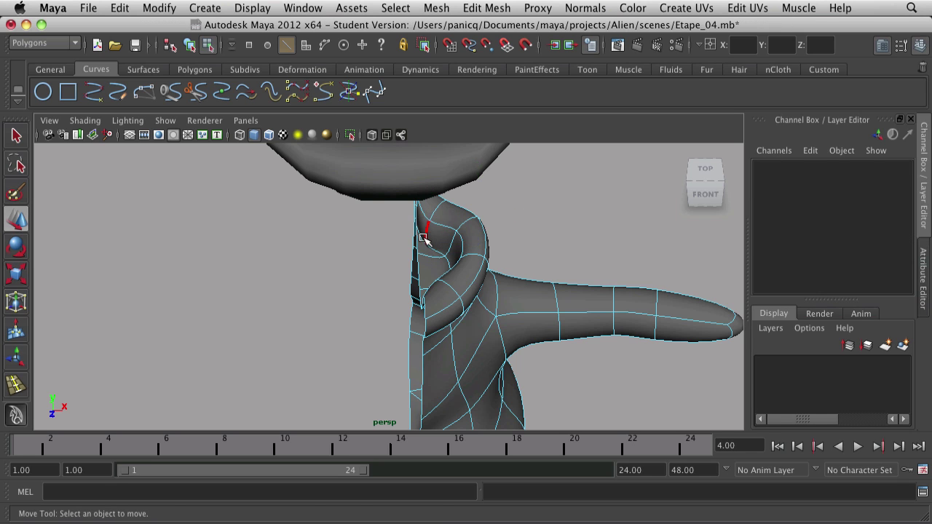
left_click(425, 238)
left_click_drag(532, 252, 426, 280, "alt")
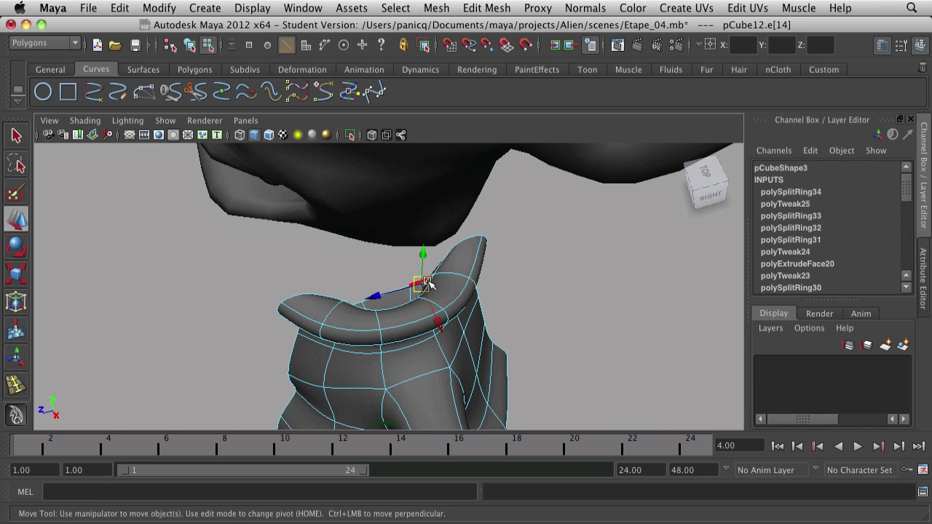
left_click(529, 288)
Move two edges on the inner side of the neck rim to smooth out its pinched fold.
left_click_drag(529, 288, 451, 231, "alt")
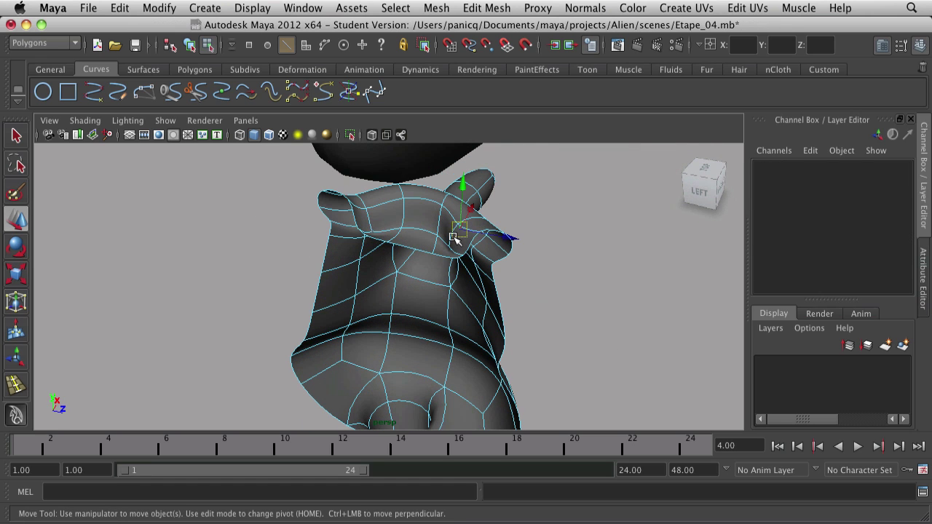
left_click(452, 237)
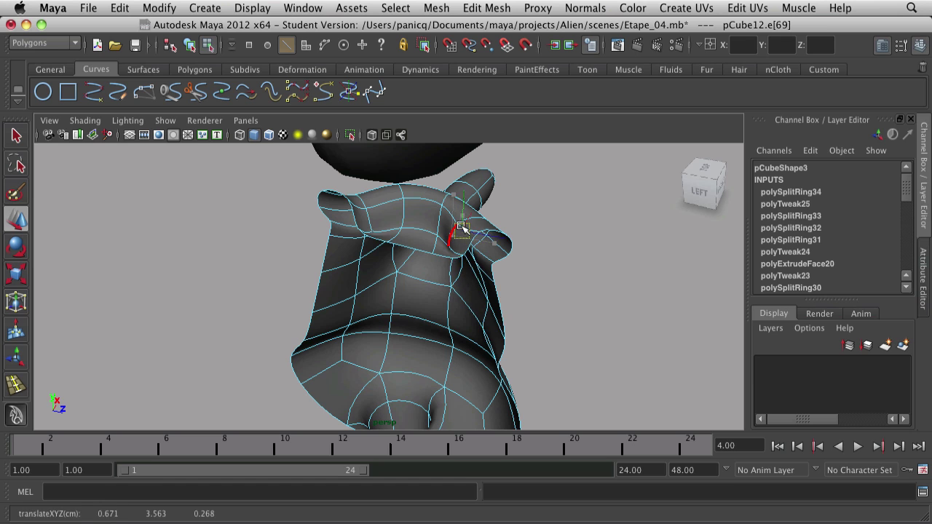
left_click_drag(568, 223, 518, 237, "alt")
left_click(546, 276)
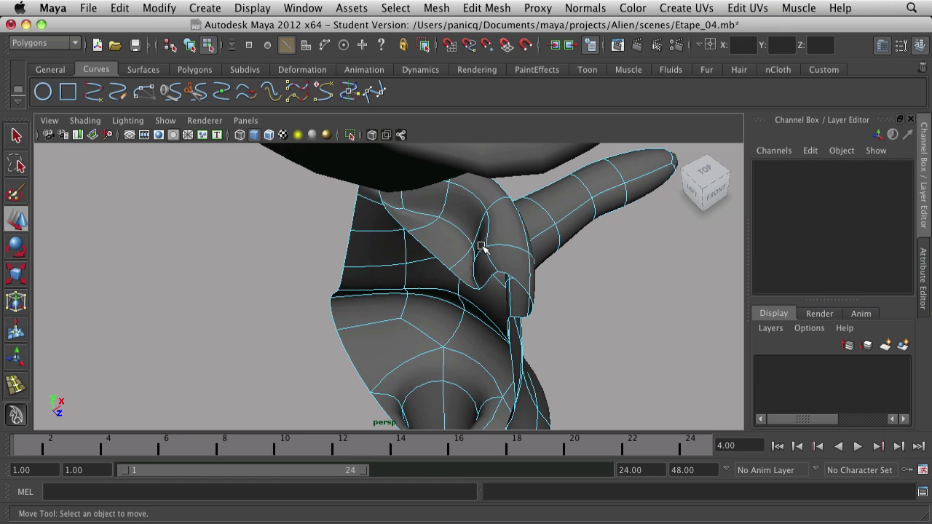
left_click(481, 255)
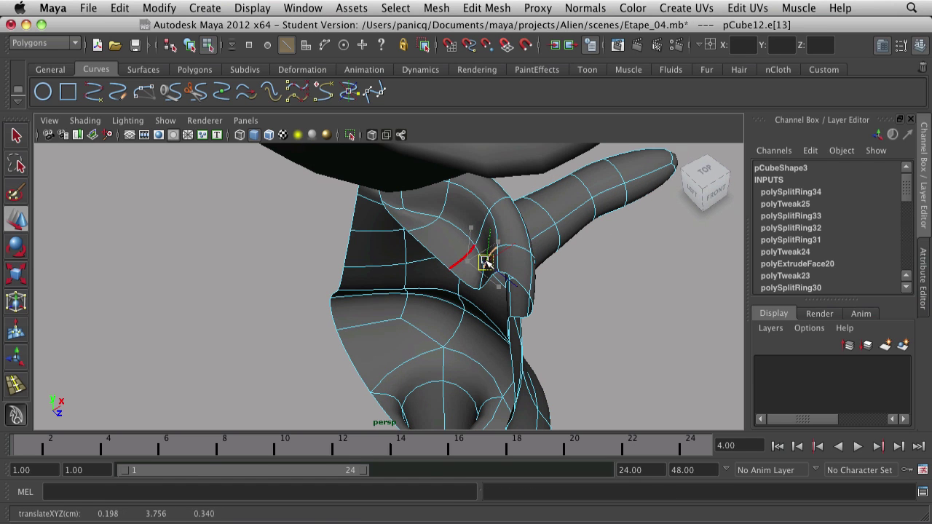
left_click(600, 273)
Show the body without smoothing and delete three faces on the inner side of the neck rim.
right_click_drag(445, 268, 437, 301)
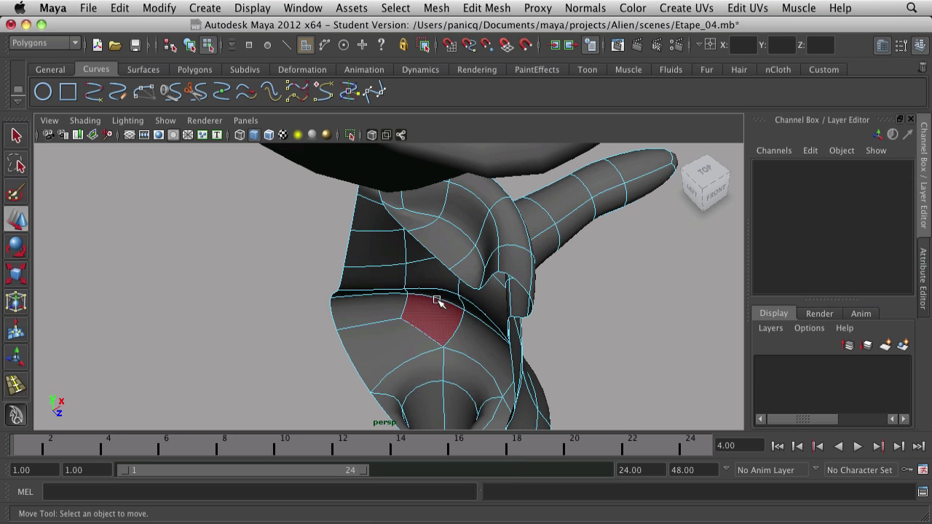
key("1")
left_click(450, 240)
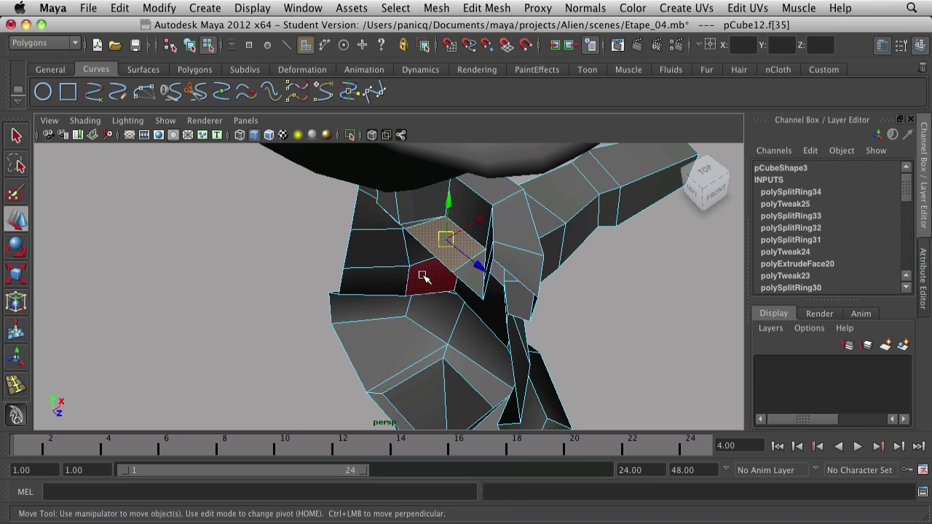
left_click_drag(450, 240, 337, 236, "alt")
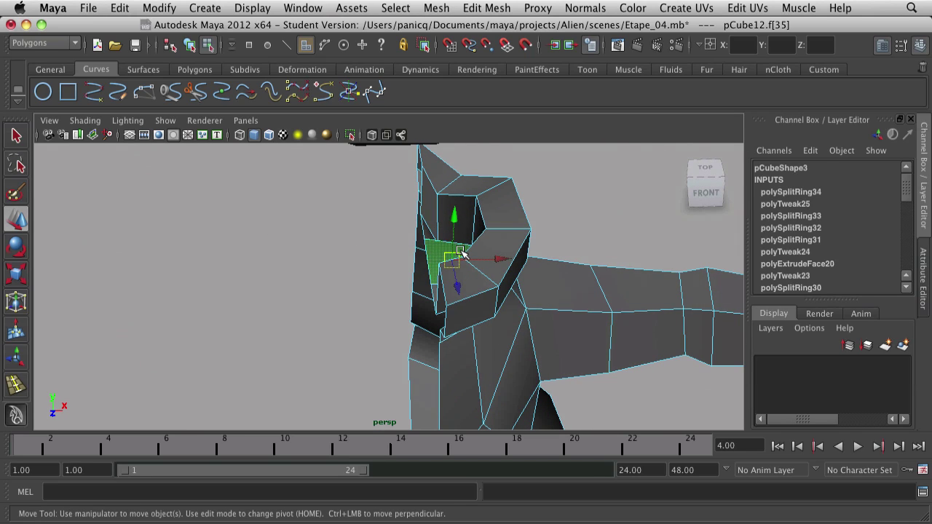
key("Delete")
left_click(427, 235)
key("Delete")
left_click_drag(424, 313, 535, 328, "alt")
left_click(468, 276)
key("Delete")
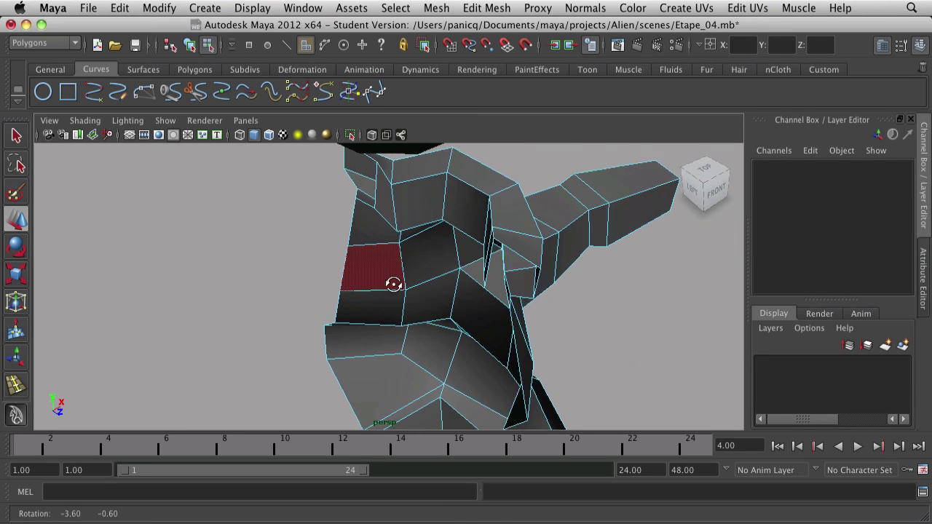
Move the whole half body away from the head to free the neck opening.
left_click_drag(395, 284, 553, 315, "alt")
scroll(554, 315, "down", 6)
right_click_drag(391, 319, 429, 306)
left_click(394, 313)
left_click_drag(399, 346, 408, 422)
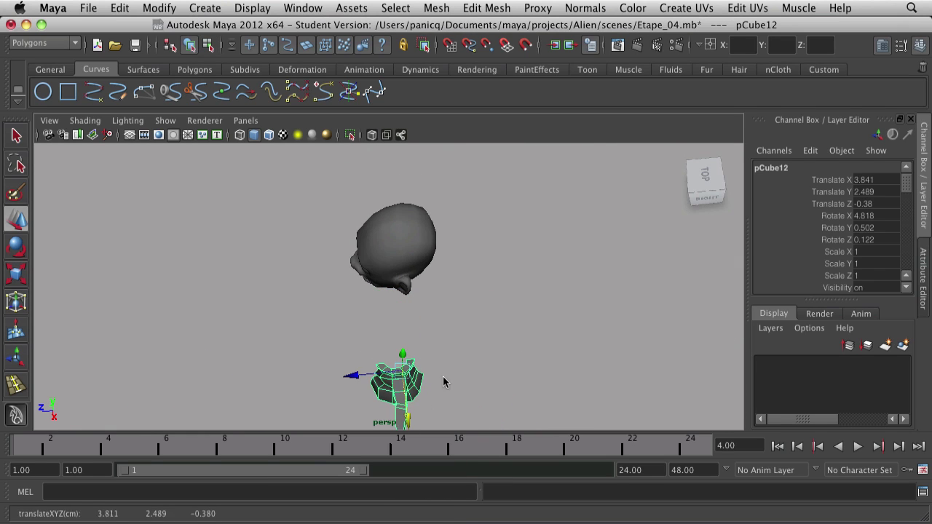
left_click(443, 381)
Lower the two upper vertices at the inner back end of the neck rim.
left_click_drag(401, 391, 241, 327, "alt")
scroll(241, 327, "up", 5)
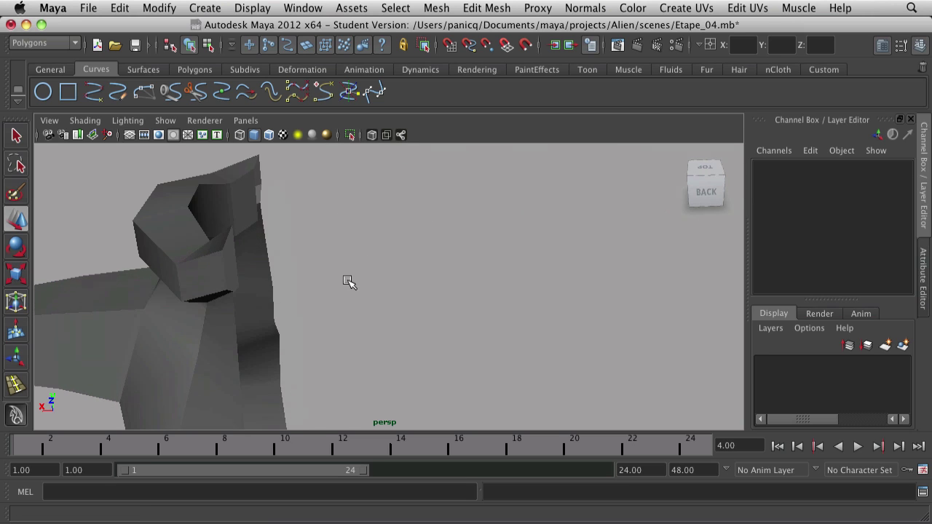
mouse_move(243, 278)
left_mouse_down("alt")
mouse_move(291, 294)
mouse_move(246, 293)
left_mouse_up("alt")
right_click(244, 295)
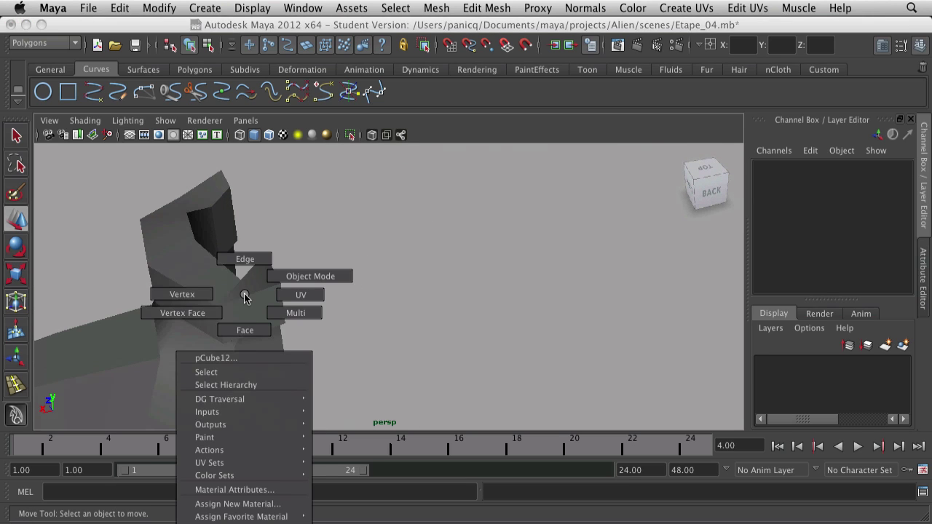
left_click(203, 294)
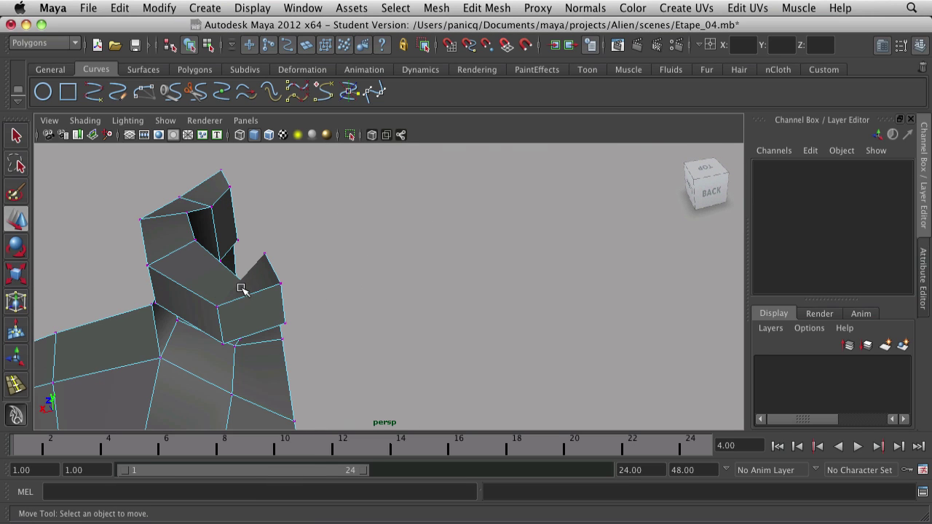
left_click(277, 283)
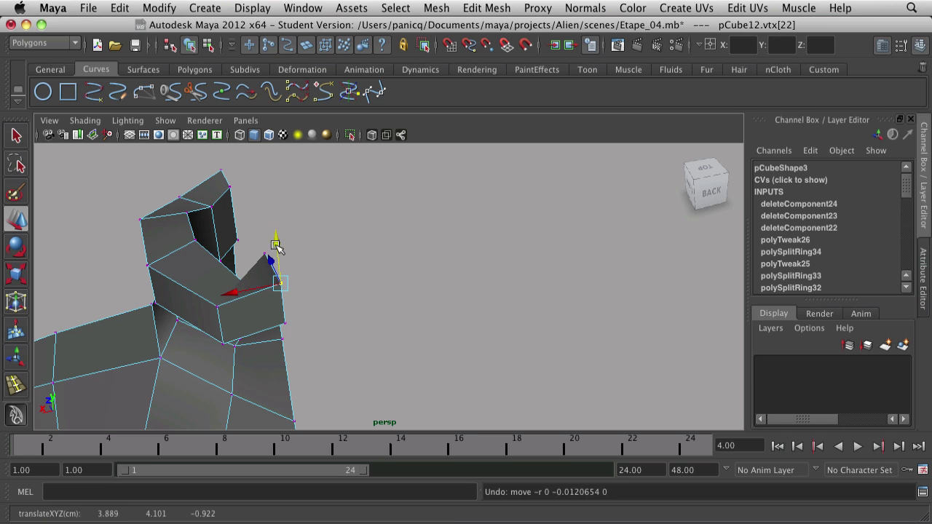
left_click(270, 246)
left_click_drag(271, 246, 290, 233, "alt")
left_click_drag(353, 259, 352, 258)
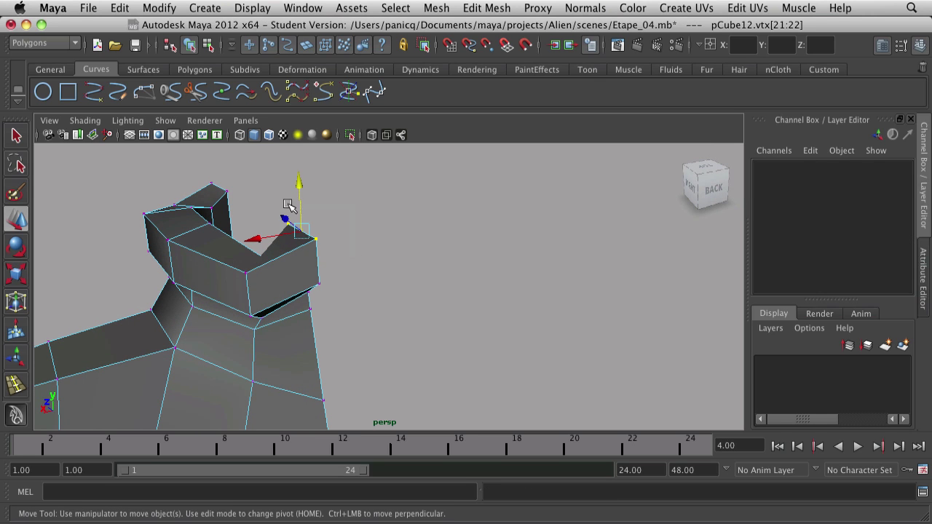
left_click_drag(303, 184, 305, 208)
left_click(360, 312)
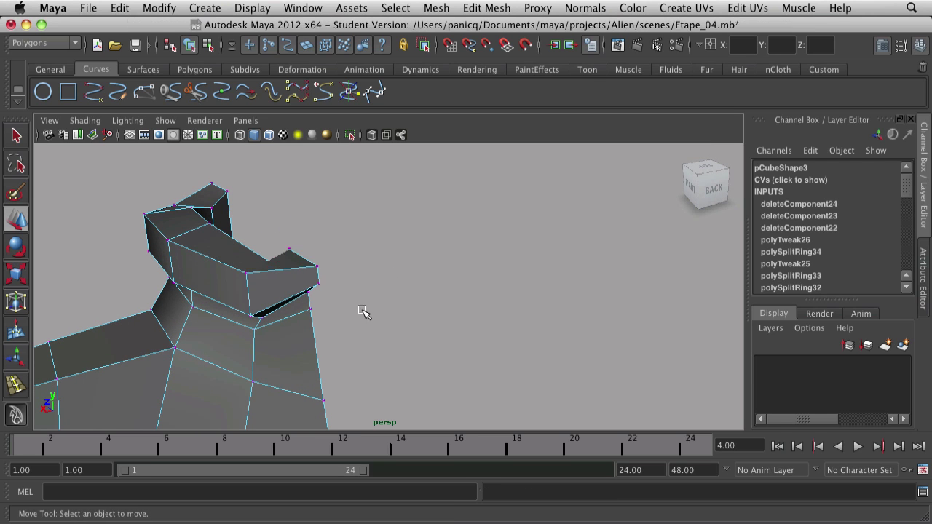
Lower the remaining inner vertices beside the opening left by the deleted neck rim faces.
left_click_drag(359, 312, 236, 210, "alt")
scroll(236, 210, "up", 4)
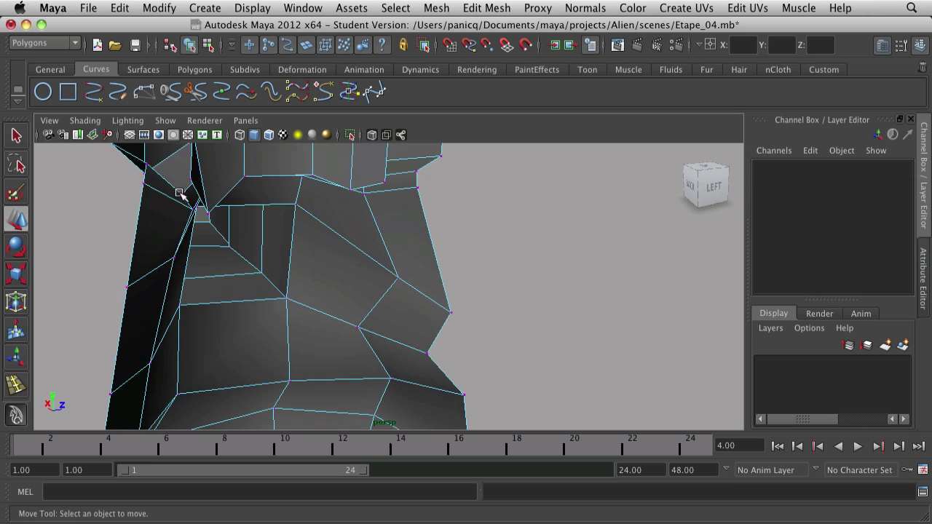
middle_click_drag(182, 194, 308, 299, "alt")
left_click(266, 260)
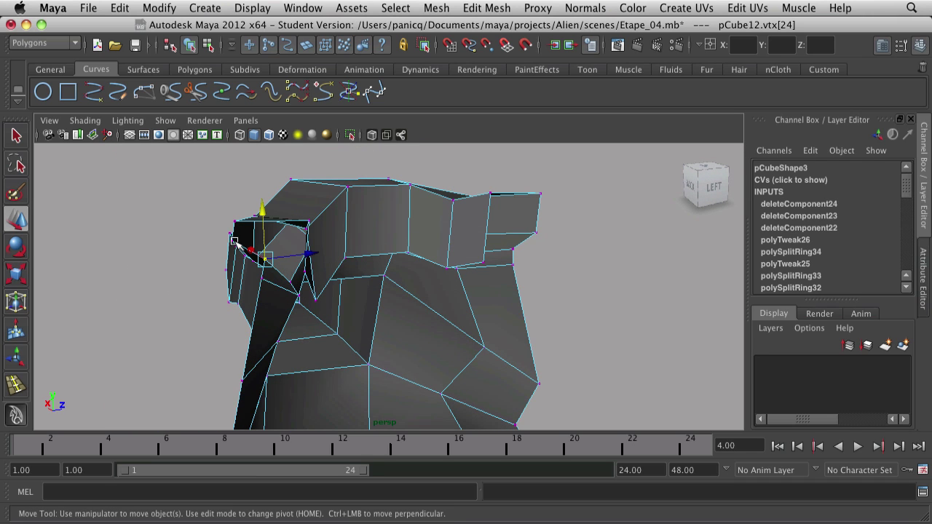
left_click(232, 242, "shift")
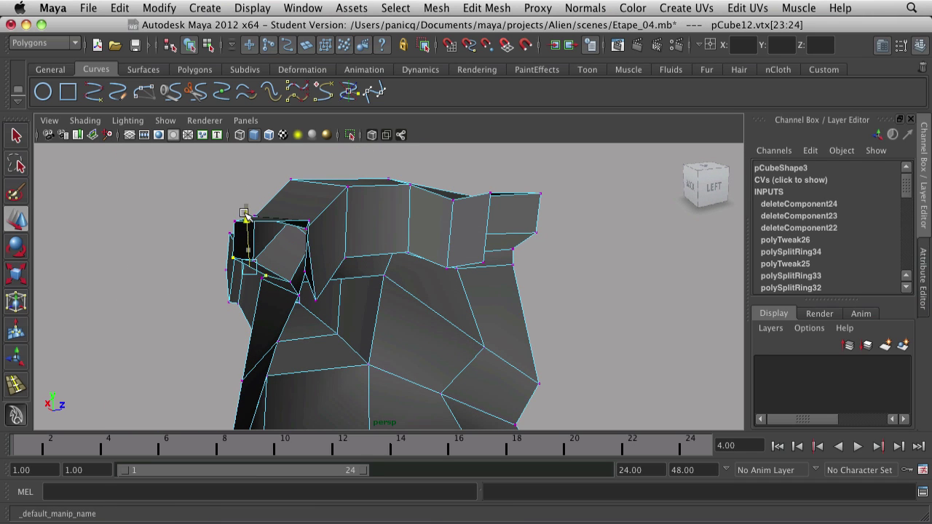
left_click(259, 273)
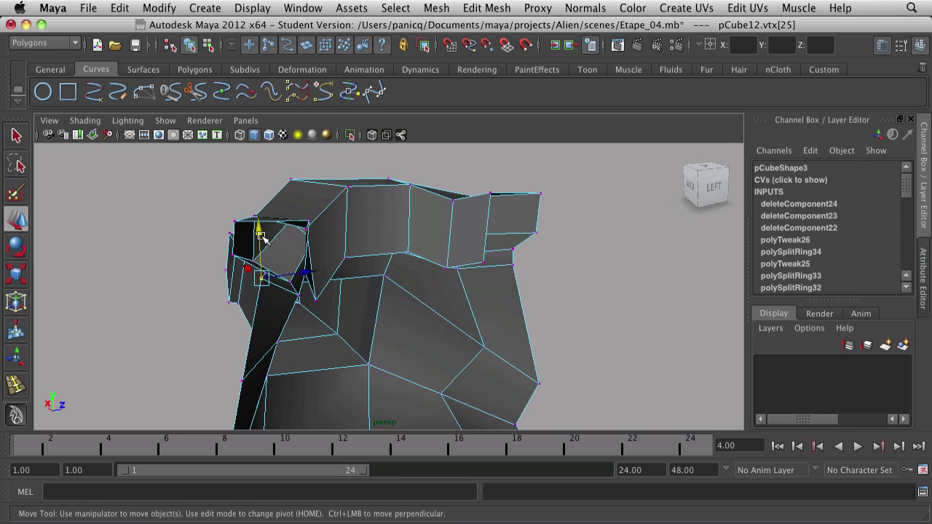
left_click_drag(260, 264, 262, 275)
left_click(164, 355)
Adjust an inner vertex at the back of the neck rim and select the edges crossing the rim beside it.
left_click_drag(164, 356, 426, 427, "alt")
scroll(460, 290, "up", 3)
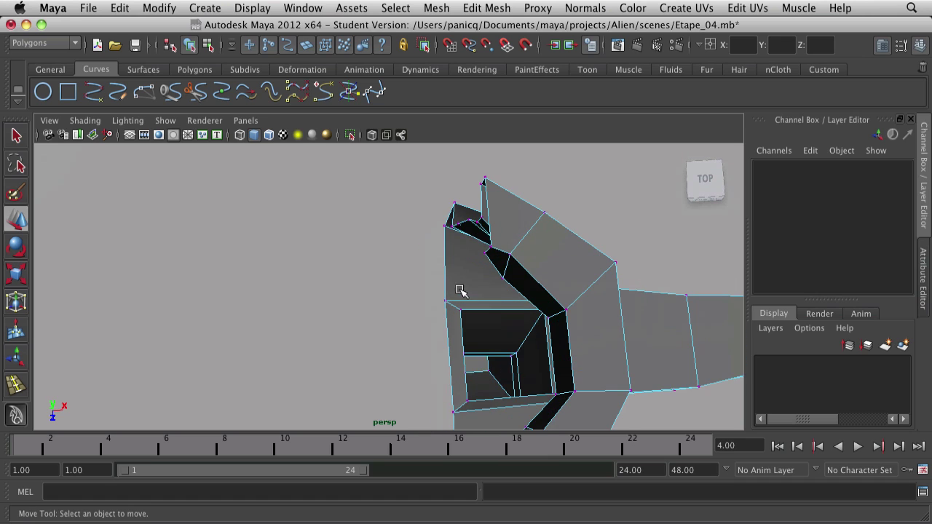
left_click(491, 249)
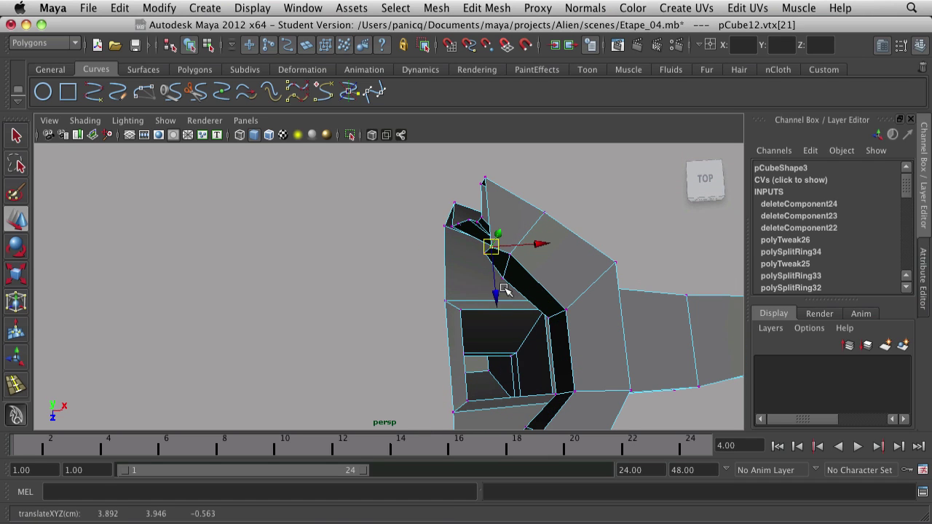
right_click_drag(517, 254, 528, 193)
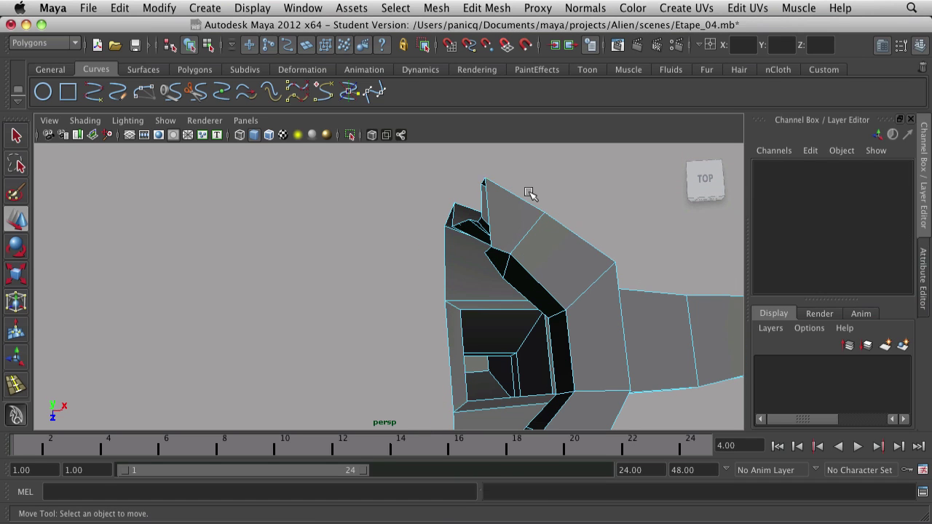
left_click(522, 241)
left_click(500, 270)
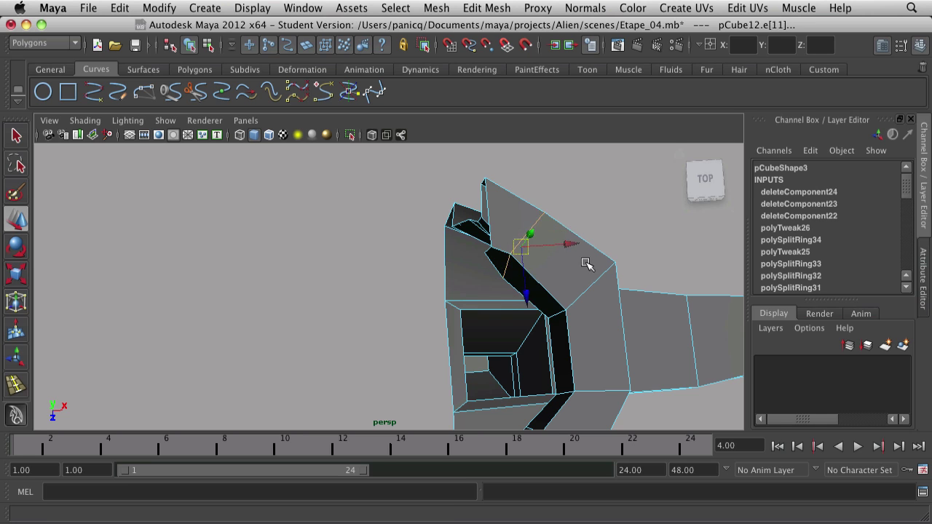
left_click_drag(589, 262, 490, 283, "alt")
Move the edges crossing the outer back part of the neck rim to even out its curve.
left_click(320, 270)
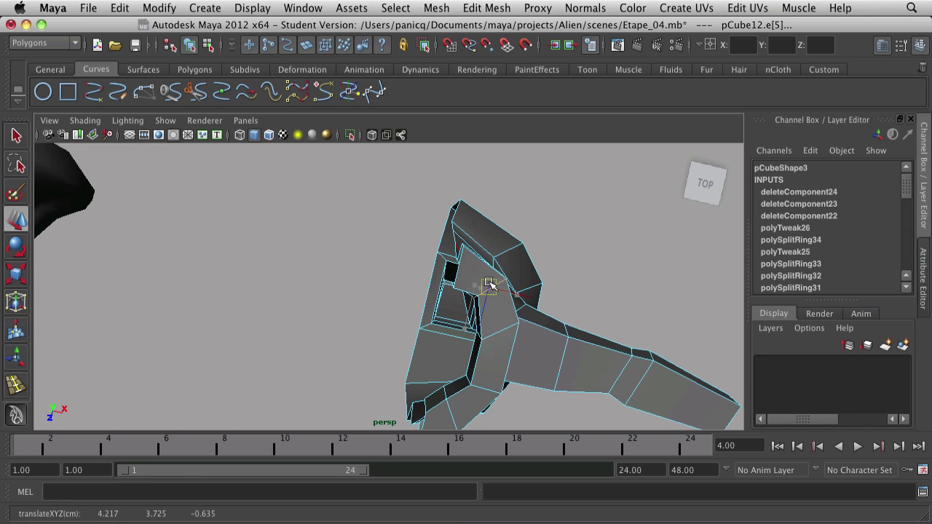
left_click(590, 251)
left_click_drag(590, 251, 687, 266, "alt")
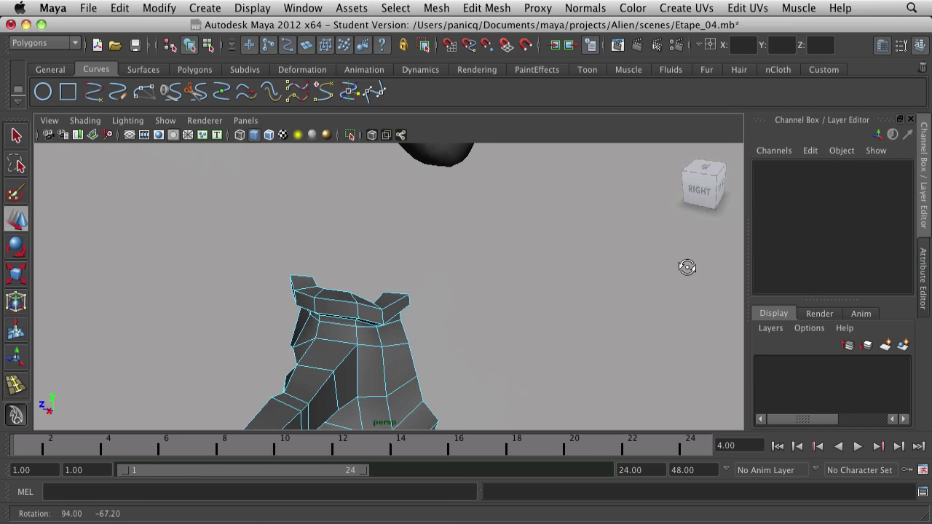
left_click(377, 295)
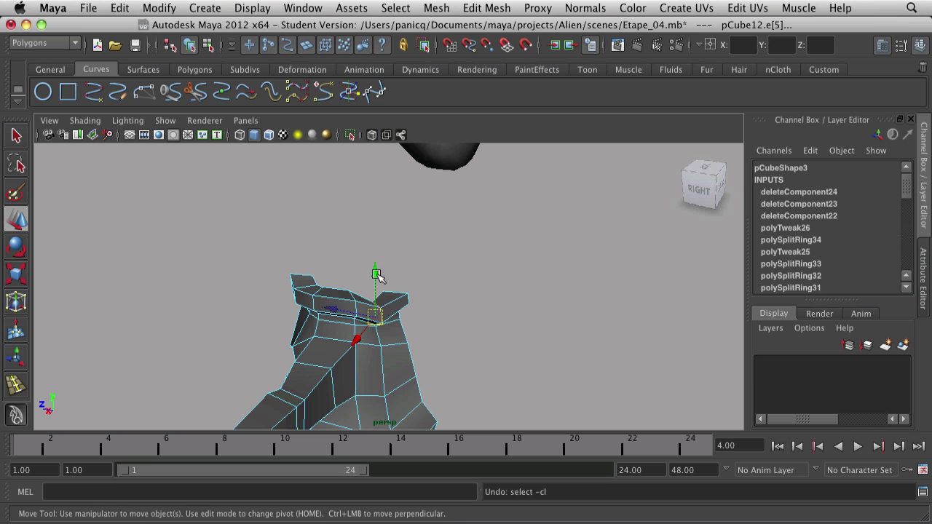
left_click(449, 292)
Preview the body smoothed and insert an edge loop around the base of the arm.
left_click_drag(449, 292, 387, 337, "alt")
key("3")
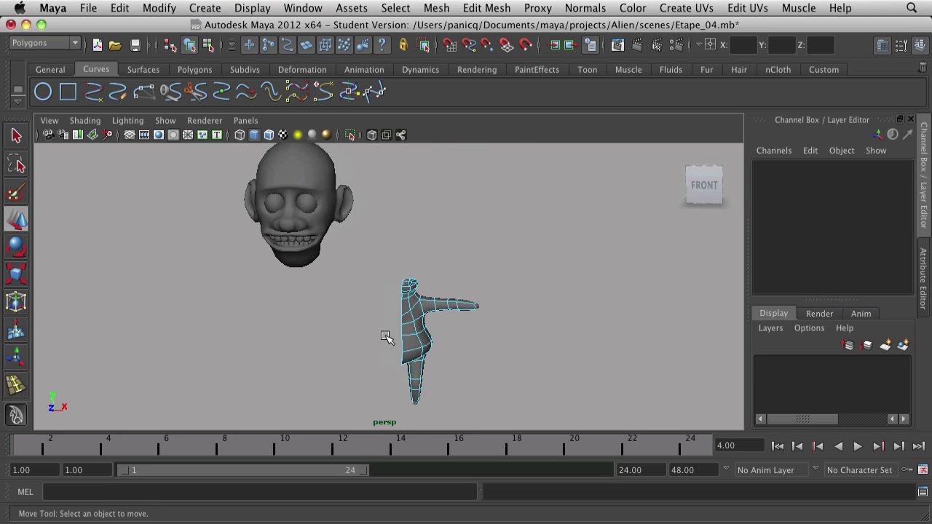
scroll(505, 349, "up", 6)
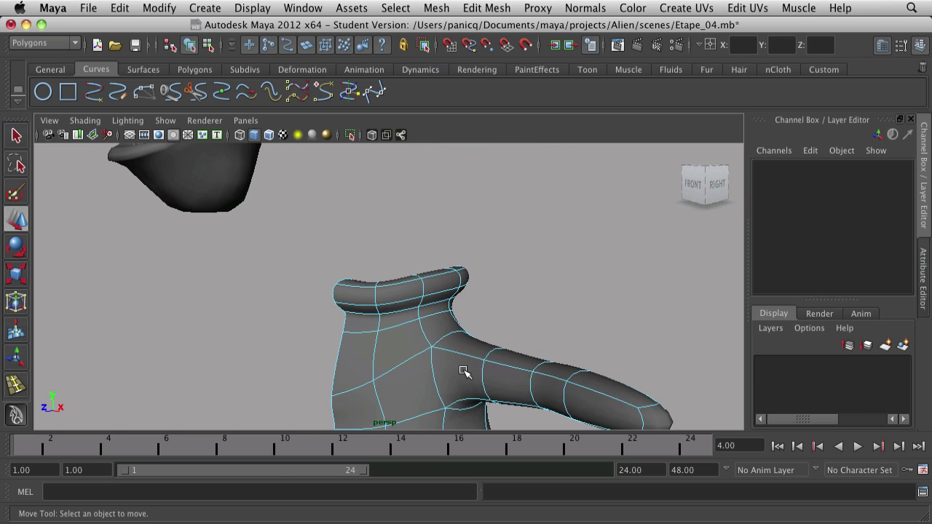
key("space")
left_click_drag(331, 219, 331, 204)
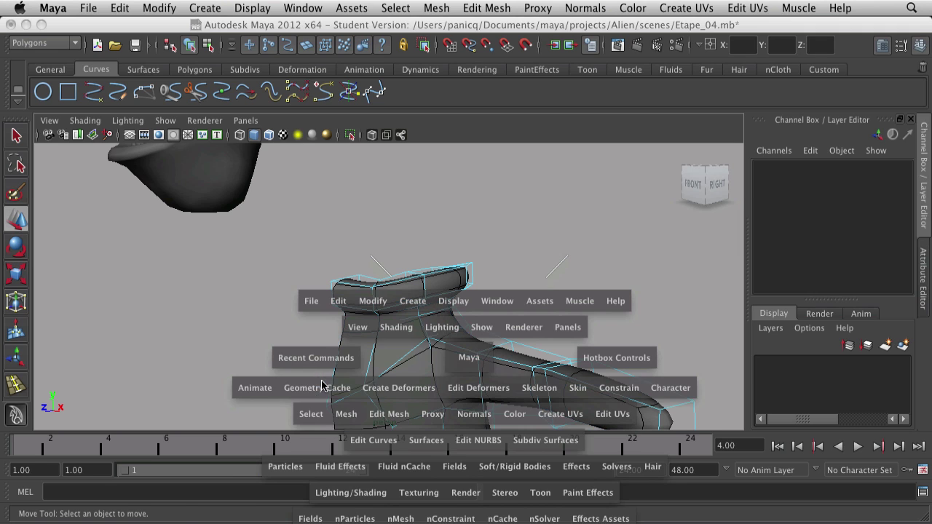
key("2")
left_click(447, 345)
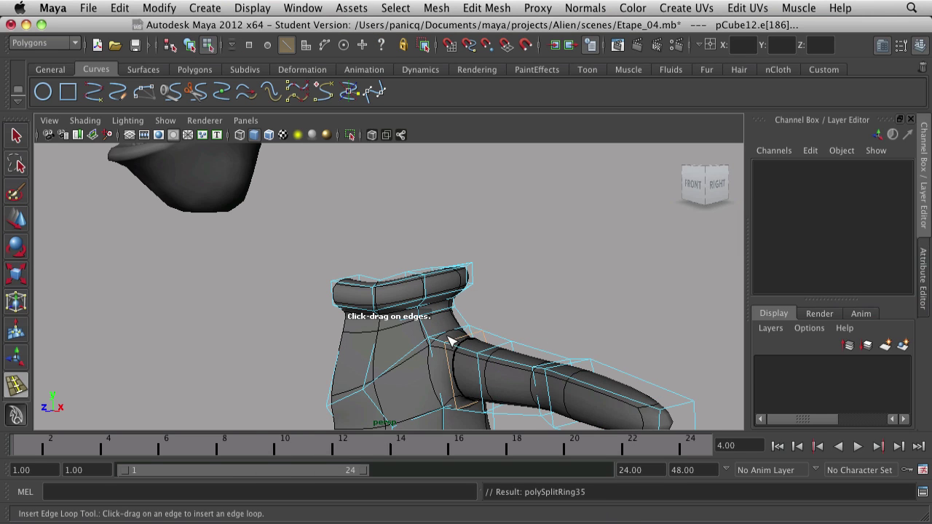
Examine the smoothed half body's neck, shoulder and arm in object mode.
left_click_drag(457, 333, 535, 352, "alt")
right_click_drag(536, 352, 578, 328)
left_click(585, 237)
scroll(565, 337, "down", 3)
left_click_drag(565, 336, 466, 341, "alt")
right_click_drag(406, 300, 406, 355, "alt")
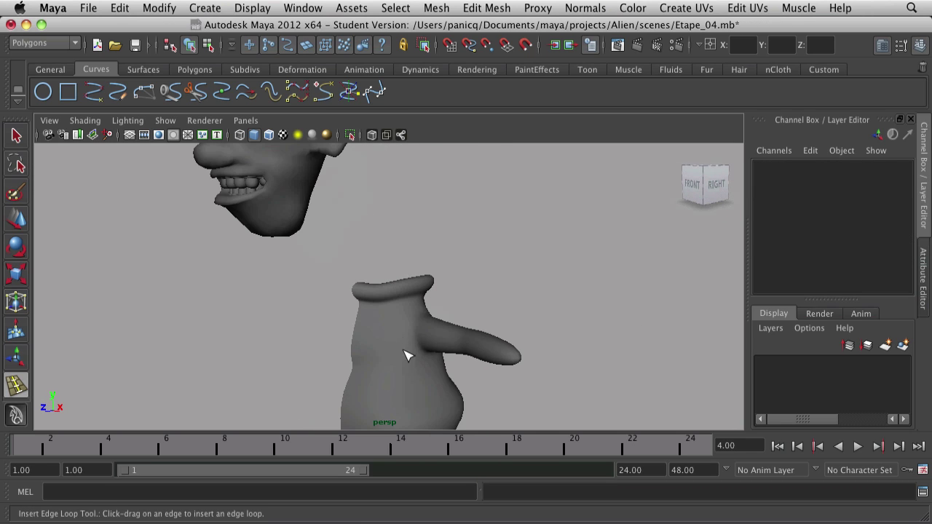
left_click_drag(440, 354, 427, 337, "alt")
right_click_drag(427, 337, 427, 375, "alt")
middle_click_drag(427, 374, 427, 323, "alt")
Try to insert an edge loop across the chest and along the arm.
right_click(421, 318)
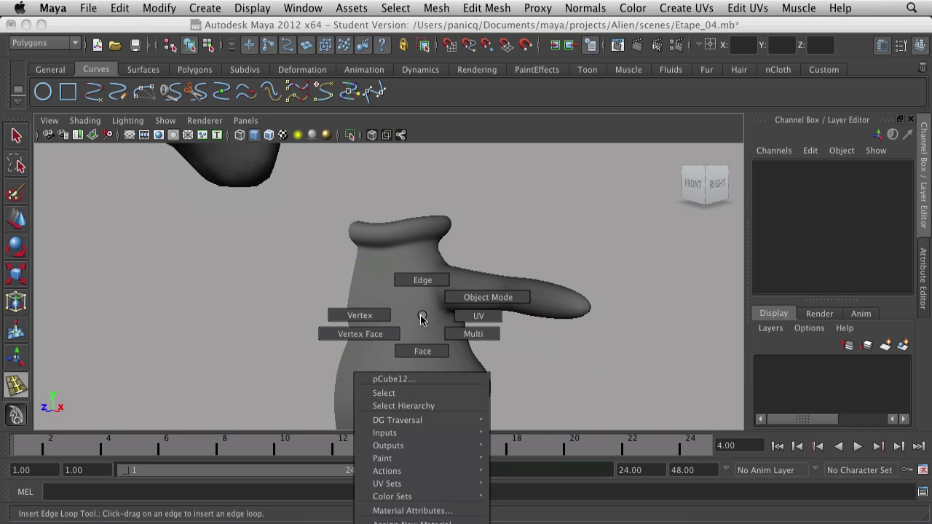
left_click(468, 302)
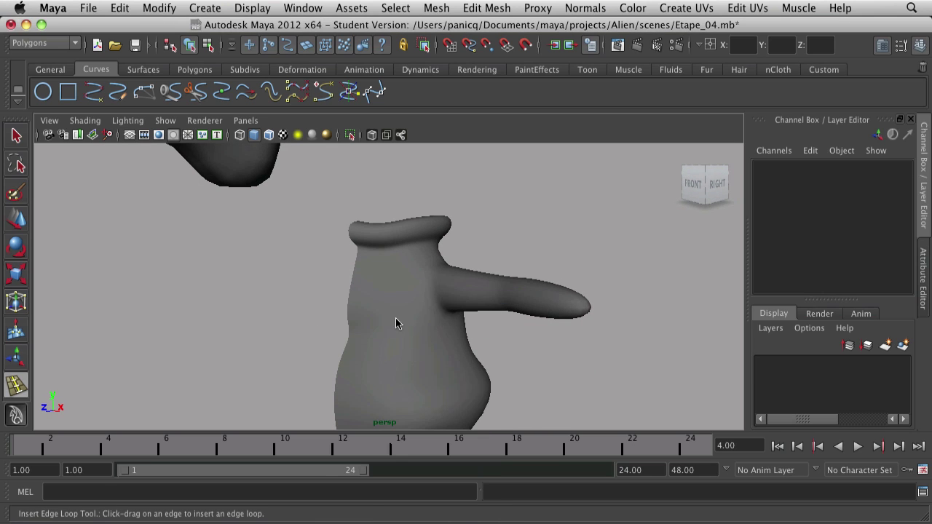
right_click_drag(396, 324, 397, 291)
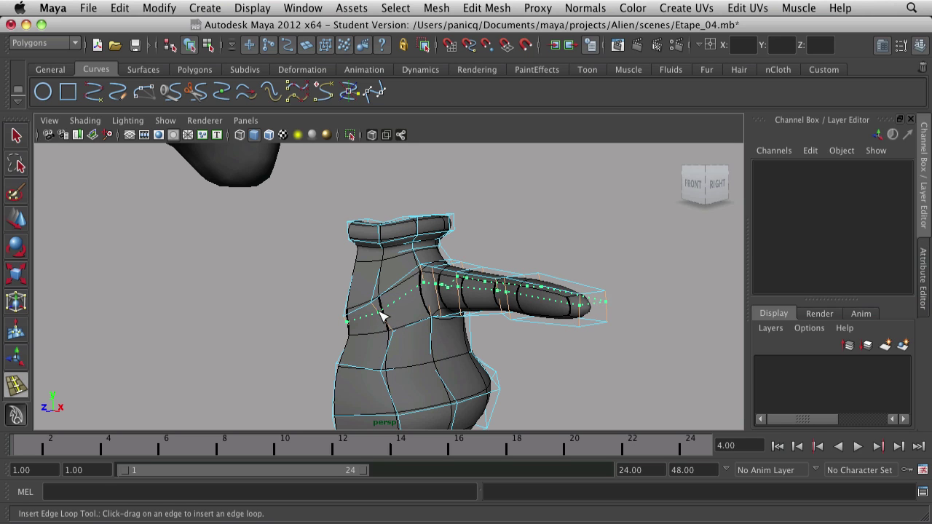
key("super+z")
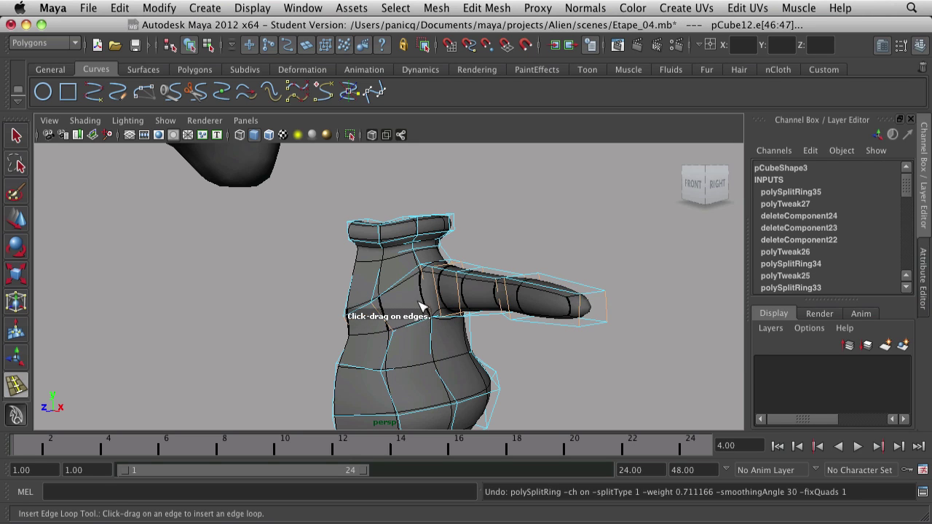
Try to cut new edges from the front centre edge across the chest and around the base of the arm with the Interactive Split Tool.
scroll(421, 310, "up", 5)
left_click(451, 7)
mouse_move(482, 7)
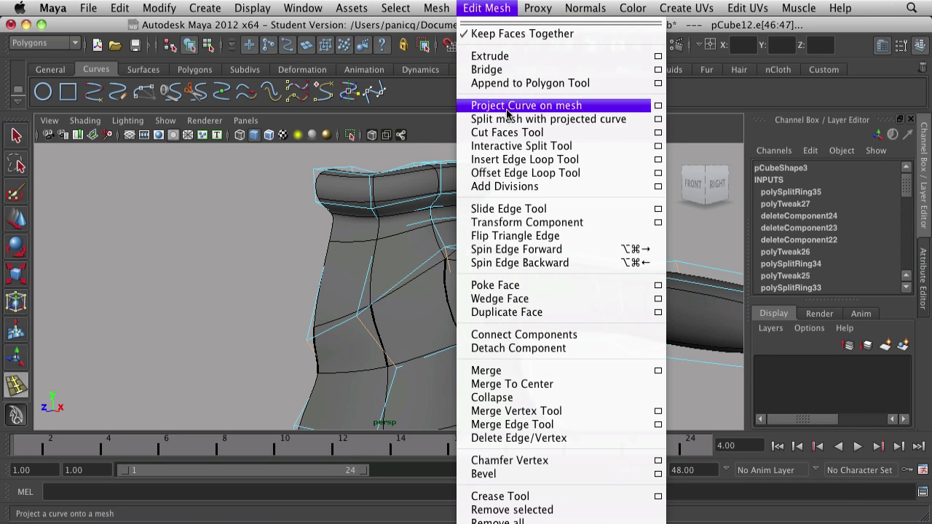
left_click(515, 146)
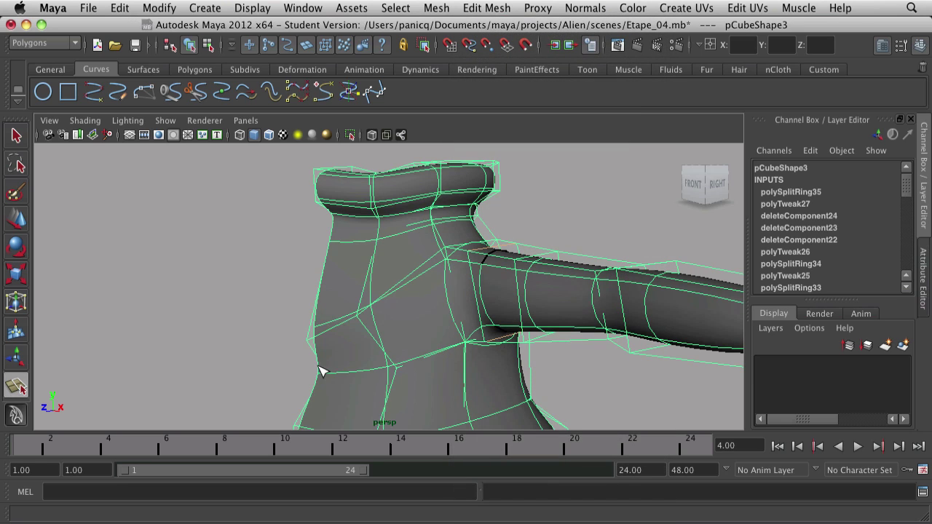
key("1")
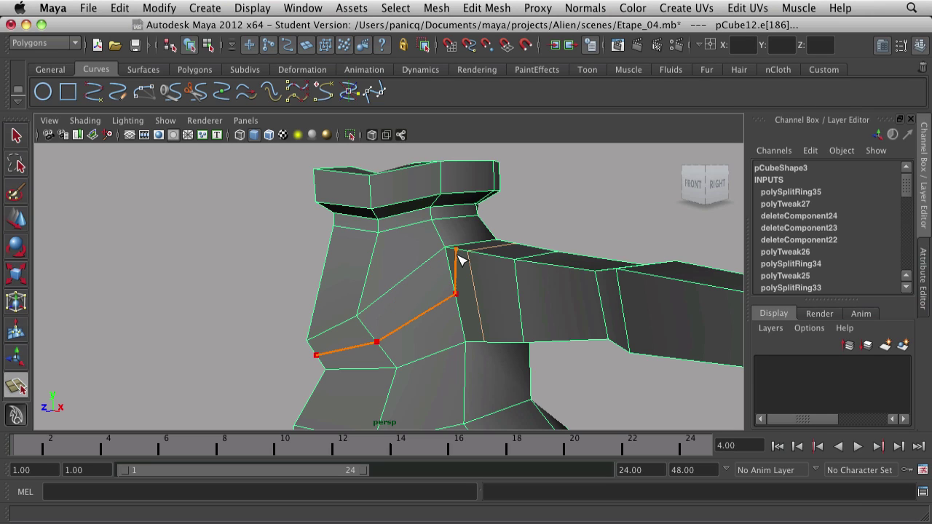
left_click_drag(507, 243, 375, 343, "alt")
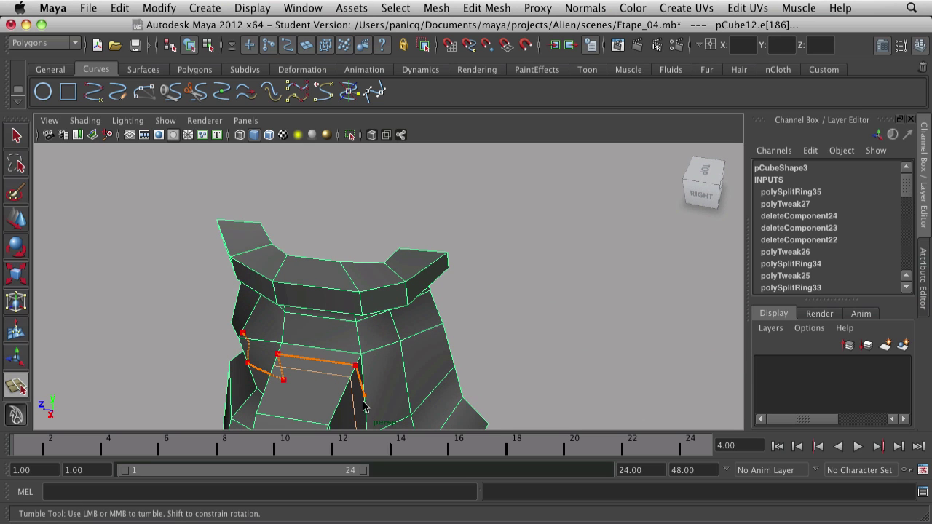
left_click_drag(369, 415, 301, 328, "alt")
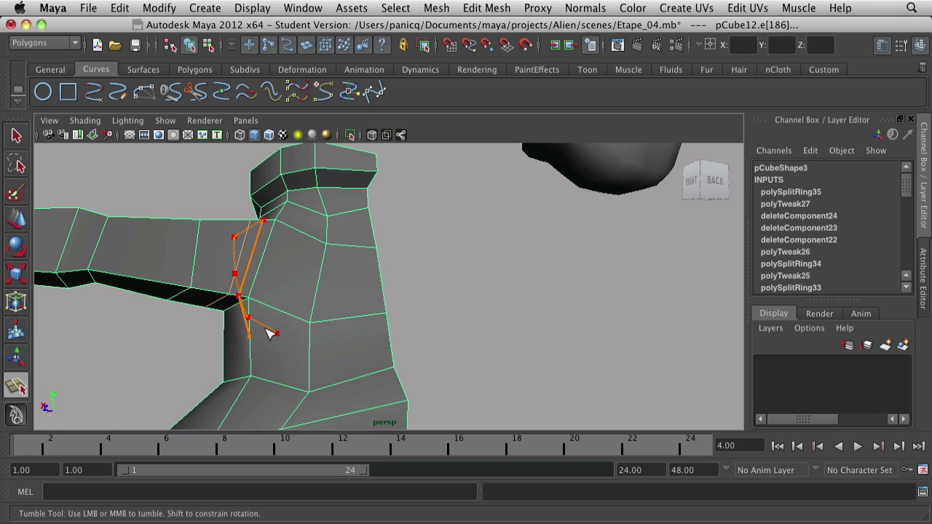
left_click_drag(226, 332, 356, 327, "alt")
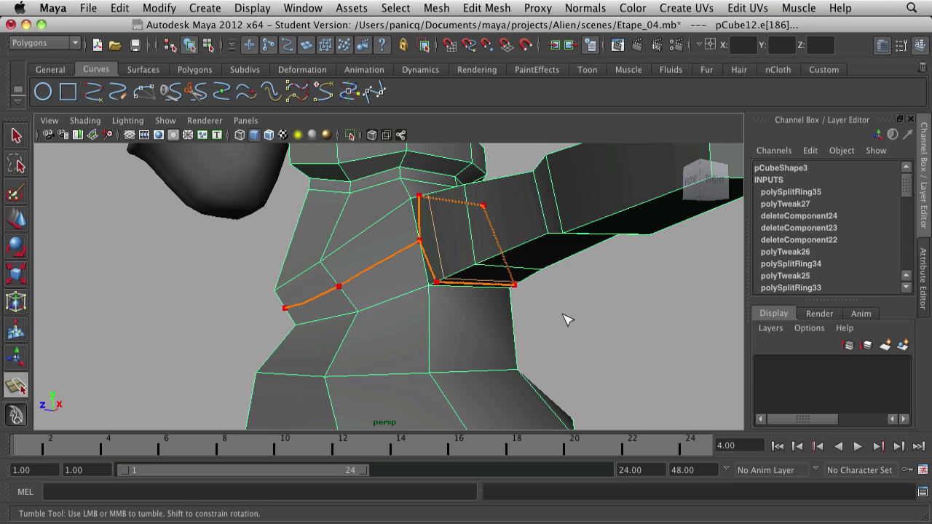
key("Return")
left_click_drag(536, 327, 480, 332, "alt")
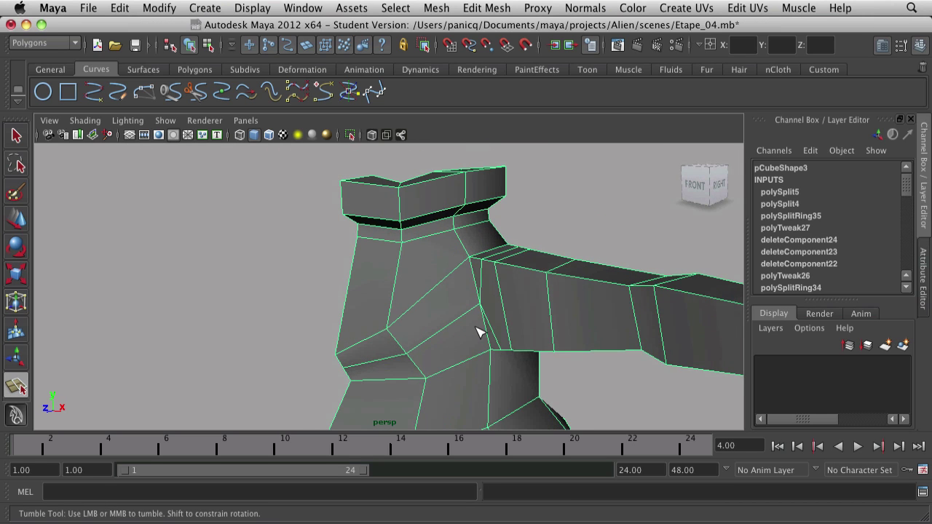
Examine the new cut across the chest and around the arm base in smoothed display.
key("3")
right_click(472, 331)
right_click_drag(473, 328, 536, 311, "alt")
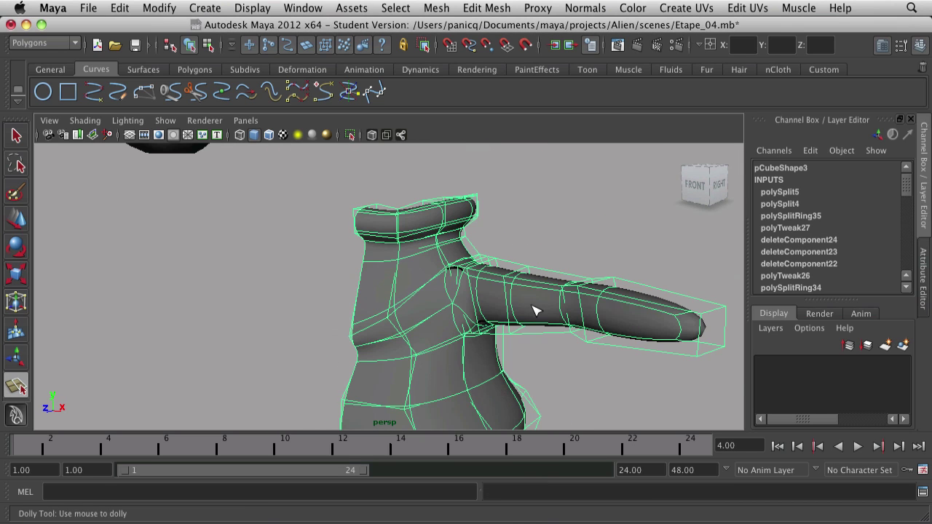
key("2")
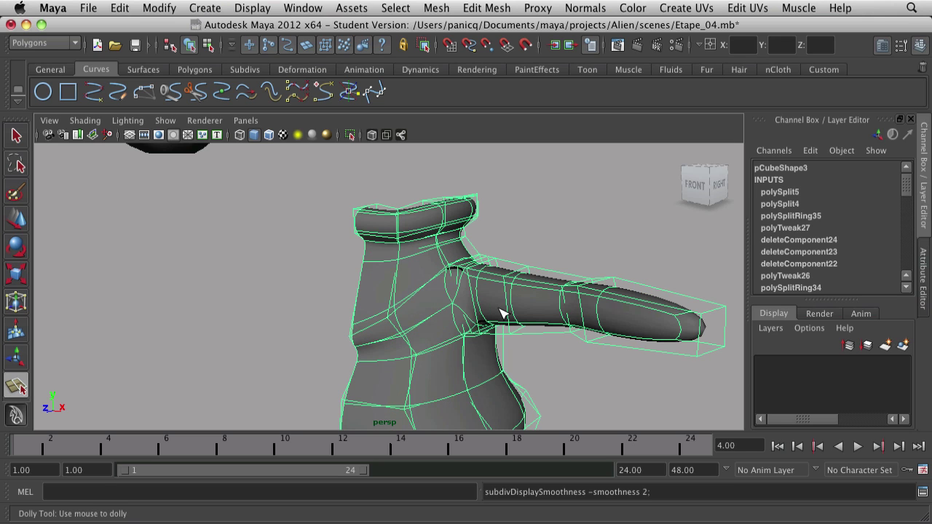
key("1")
key("3")
key("w")
left_click(538, 233)
right_click_drag(538, 233, 481, 325, "alt")
left_click_drag(481, 325, 466, 347, "alt")
scroll(426, 343, "up", 5)
left_click(449, 355)
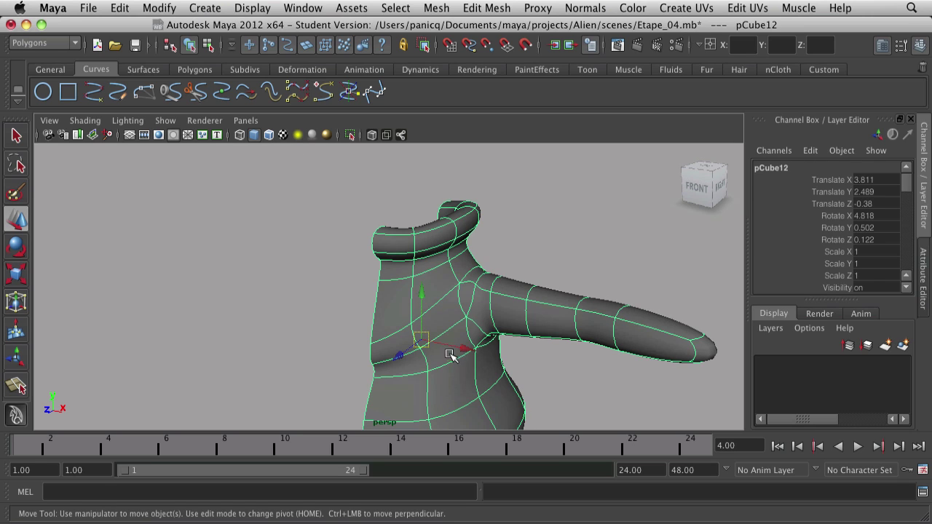
Undo the cuts made across the chest and around the base of the arm.
key("z")
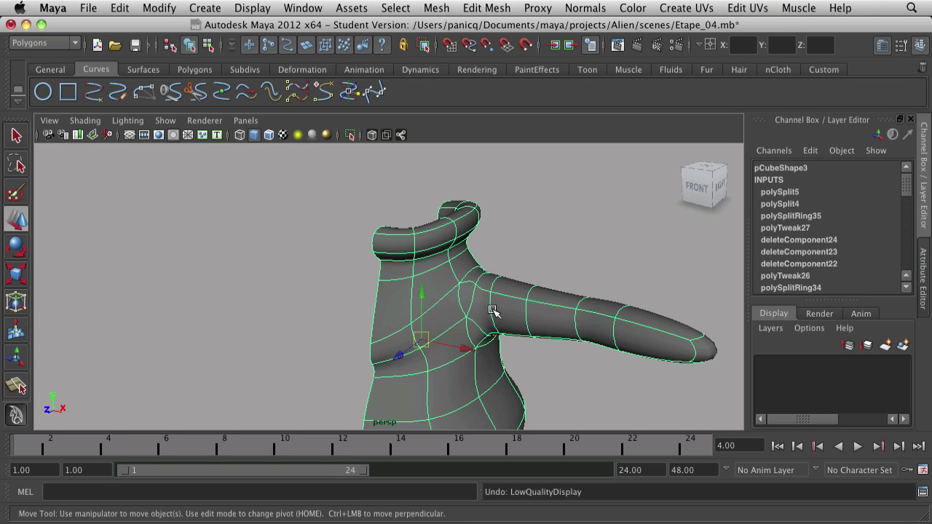
key("z")
key("z")
key("z")
right_click_drag(494, 315, 474, 277)
key("z")
key("z")
key("z")
key("z")
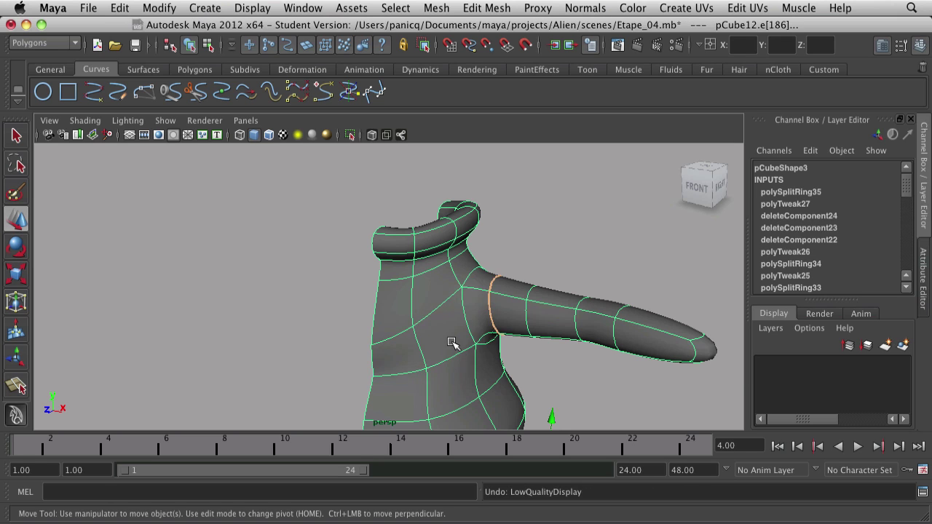
key("z")
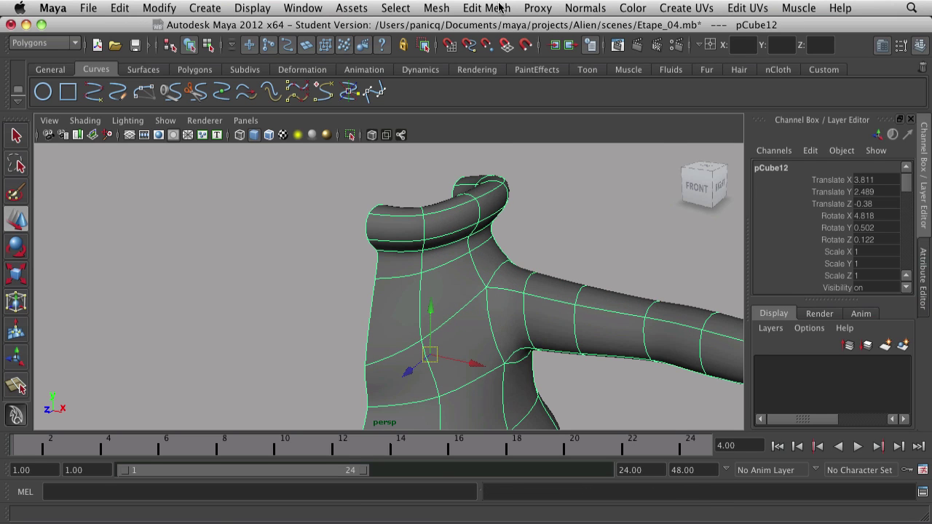
Cut a new edge from the front centre edge across the chest to the shoulder vertex with the Interactive Split Tool.
left_click(500, 7)
left_click(506, 143)
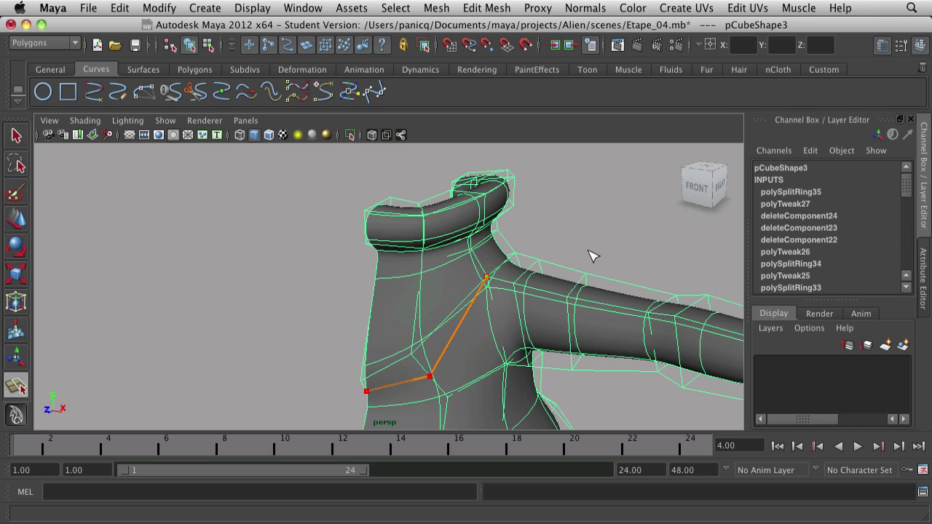
key("Return")
right_click_drag(475, 353, 455, 354, "alt")
left_click_drag(456, 354, 401, 357, "alt")
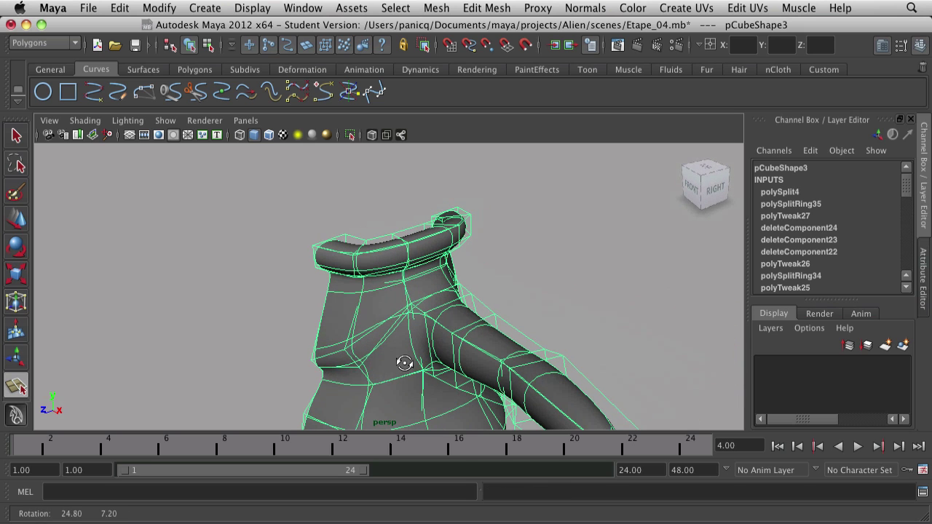
Examine the smoothed chest, neck and shoulder of the half body in object mode.
right_click_drag(400, 347, 455, 328)
key("w")
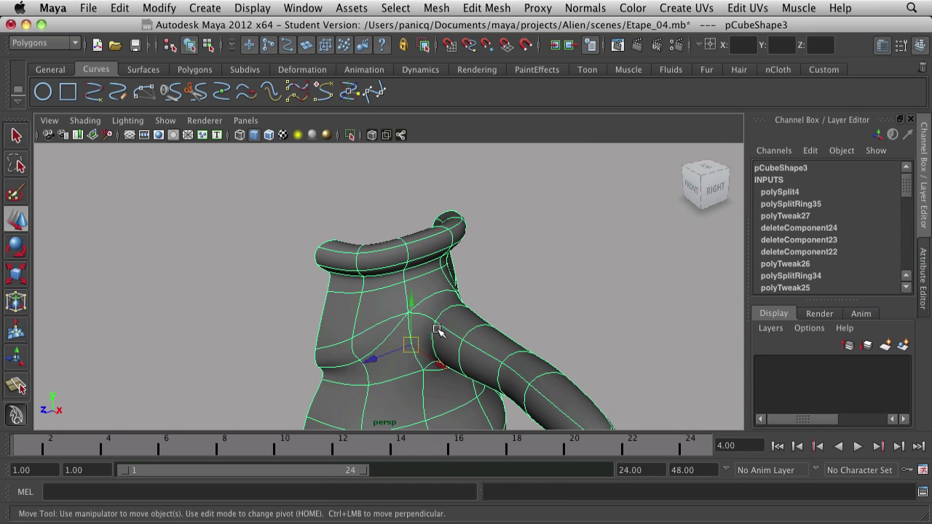
right_click_drag(516, 274, 516, 286, "alt")
left_click(516, 286)
left_click_drag(515, 286, 404, 370, "alt")
right_click_drag(404, 370, 415, 343, "alt")
left_click(412, 343)
Display the mesh unsmoothed and move the chest vertex beside the new cut along X toward the arm.
key("1")
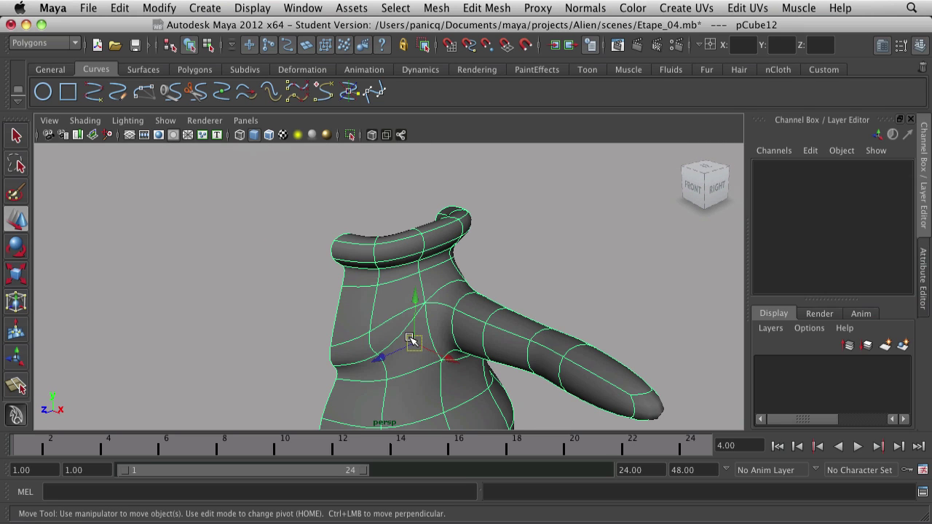
left_click_drag(402, 321, 509, 340, "alt")
right_click_drag(479, 311, 447, 316)
left_click(461, 331)
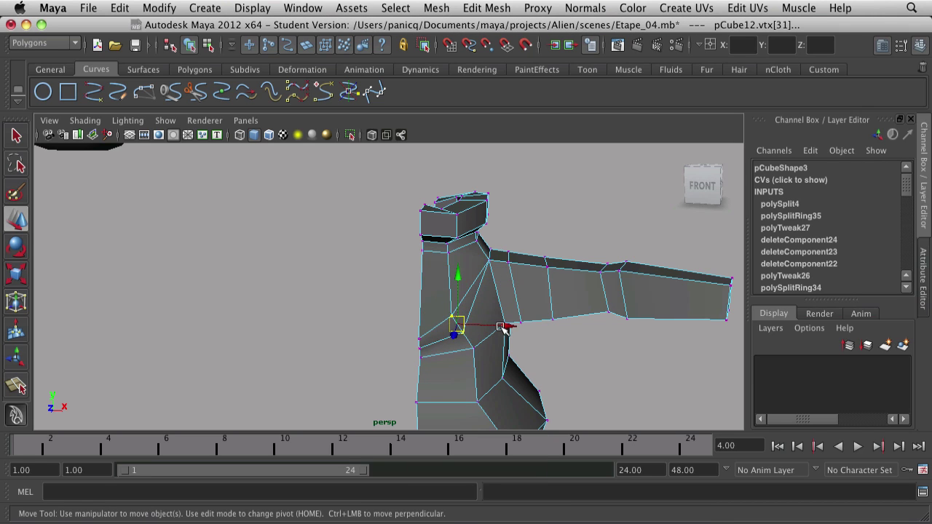
left_click_drag(504, 326, 519, 328)
left_click(557, 354)
Preview the body smoothed and adjust the lower back, moving the vertex on its centre line downward.
right_click_drag(558, 354, 433, 349, "alt")
key("3")
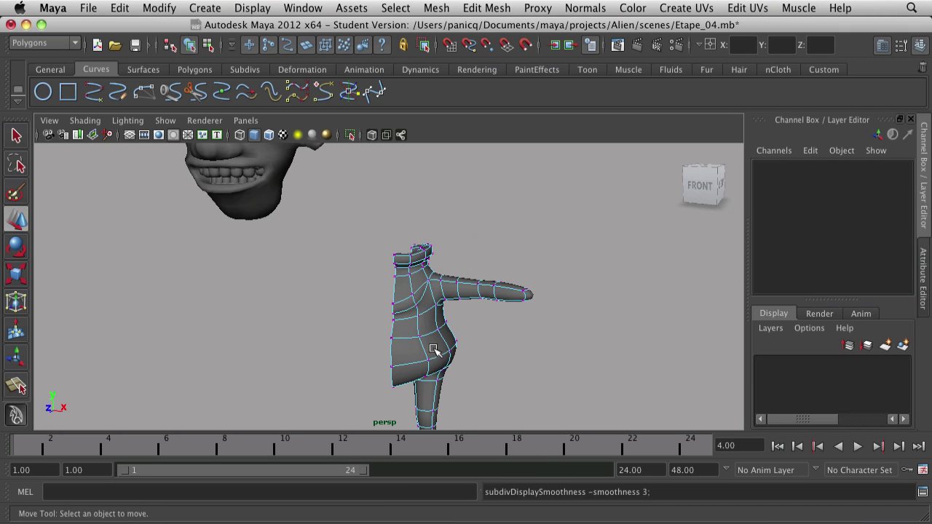
left_click_drag(544, 335, 430, 378, "alt")
left_click_drag(419, 310, 390, 371, "alt")
scroll(423, 275, "up", 2)
left_click(412, 268)
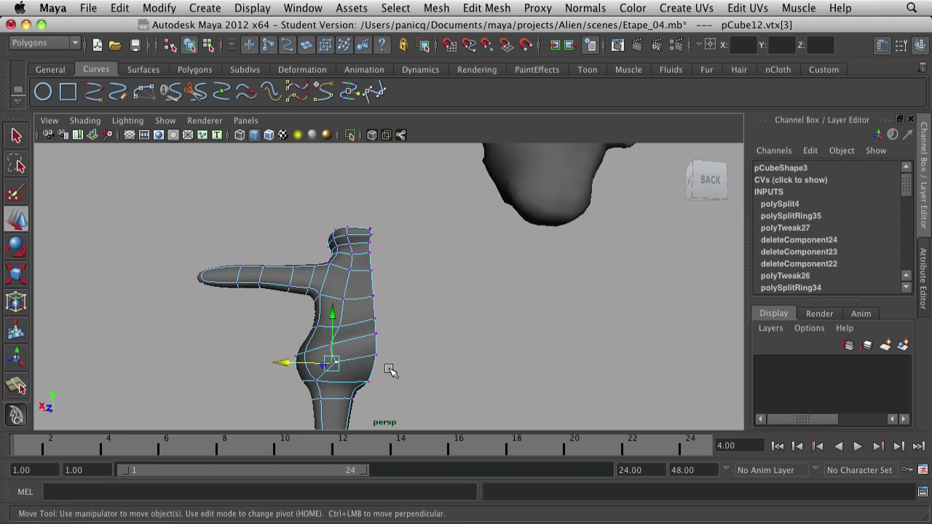
left_click(375, 354)
left_click_drag(378, 303, 378, 326)
left_click(402, 329)
scroll(333, 358, "down", 5)
left_click_drag(333, 359, 421, 369, "alt")
scroll(334, 366, "up", 3)
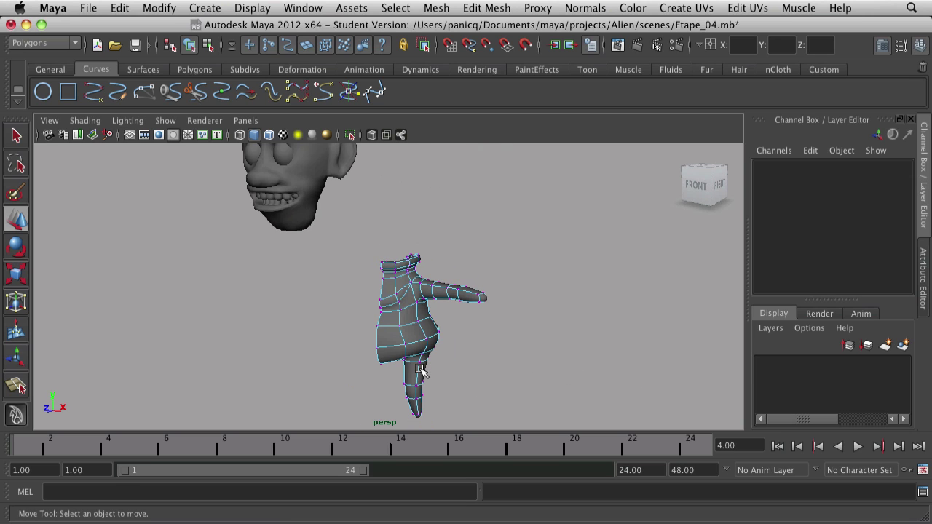